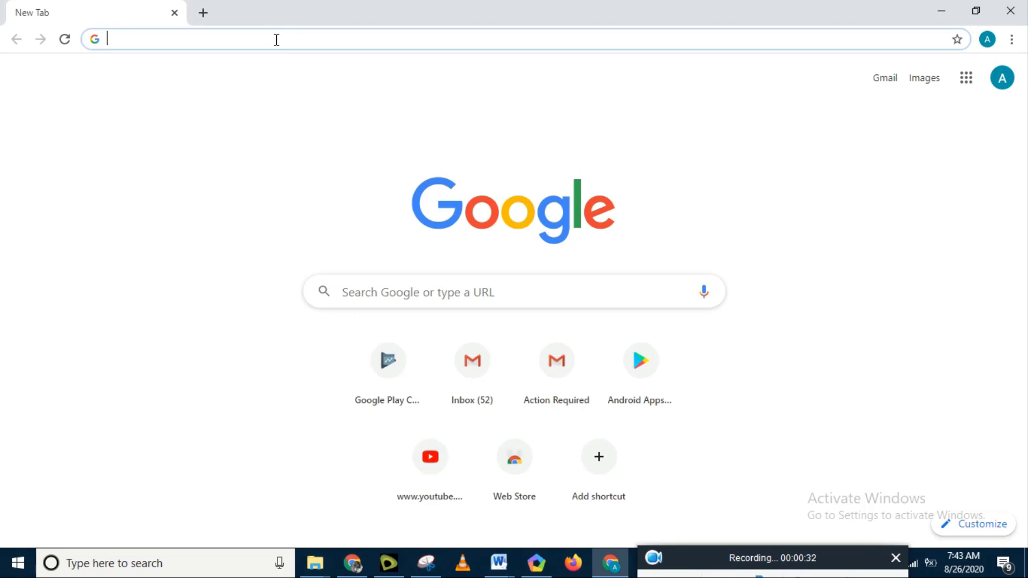
- Open the Google Play Console application list and create an application titled "Mu Koyi Turanci: Turanci A Saukake"
key(ctrl+v)
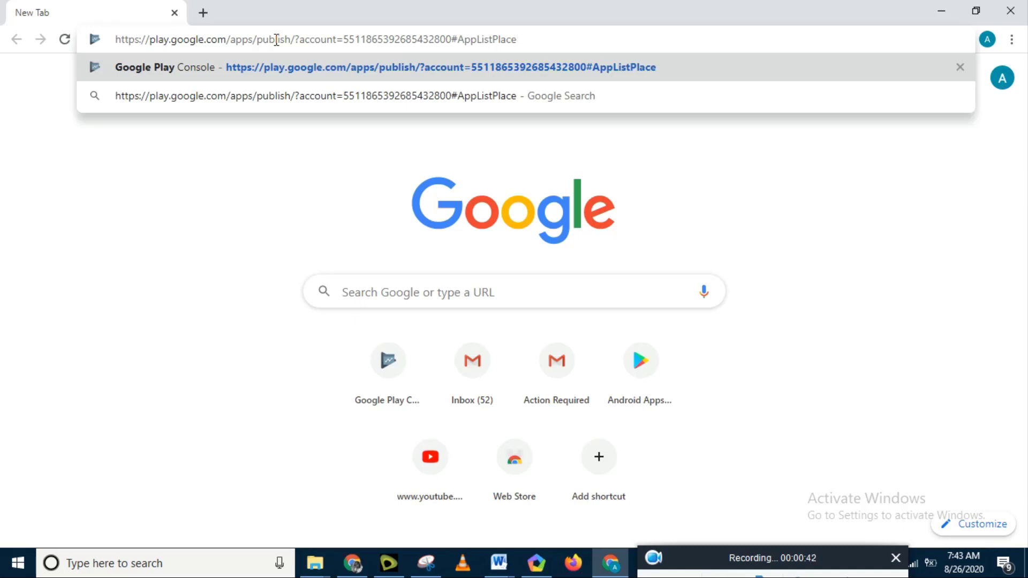
key(Return)
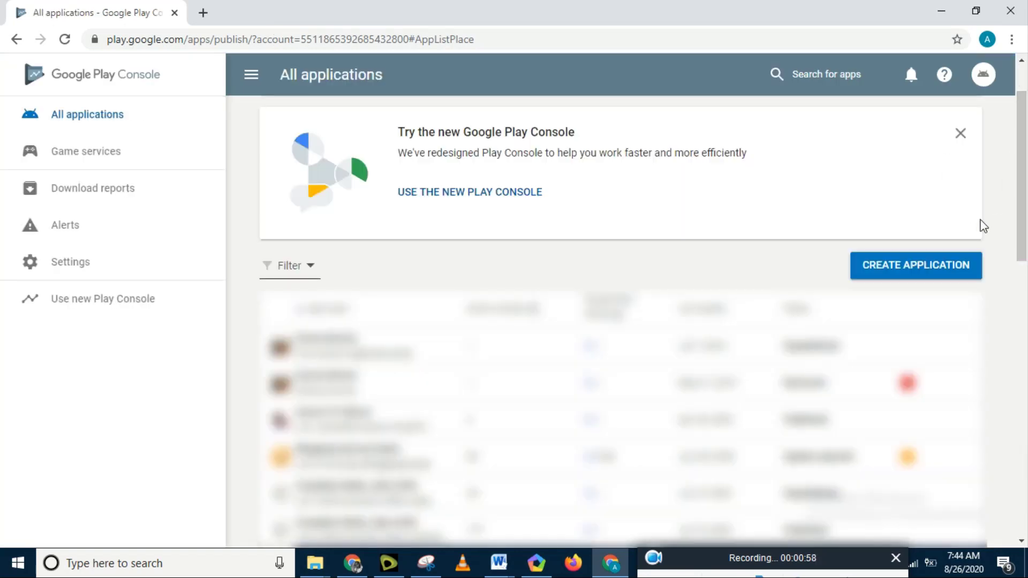
click(894, 266)
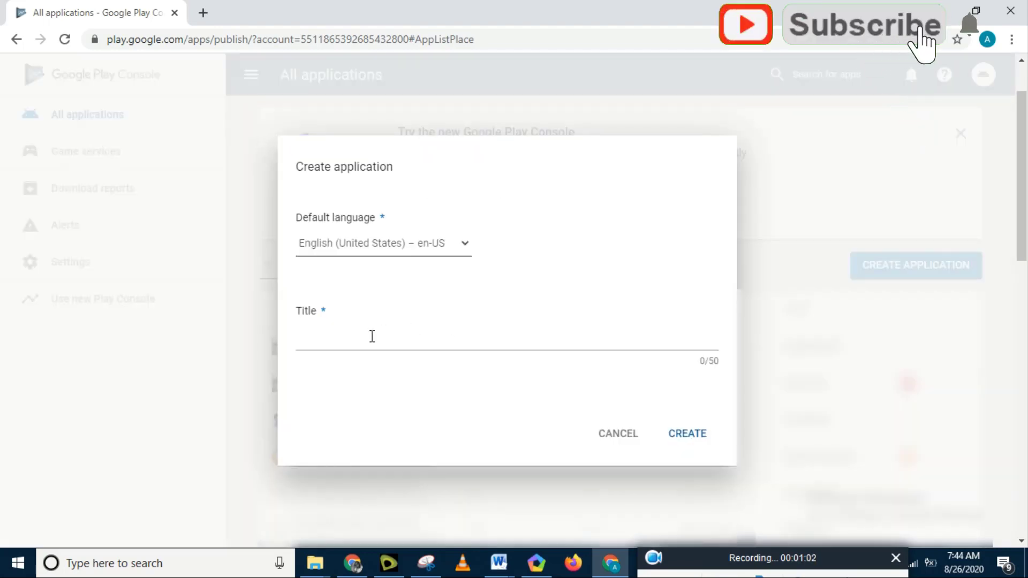
click(322, 345)
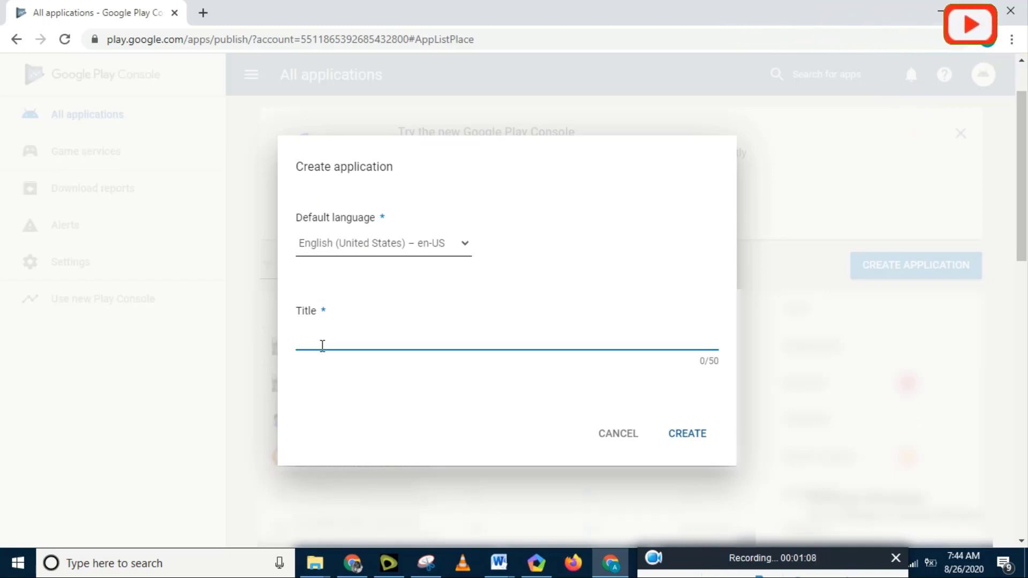
text(Mu )
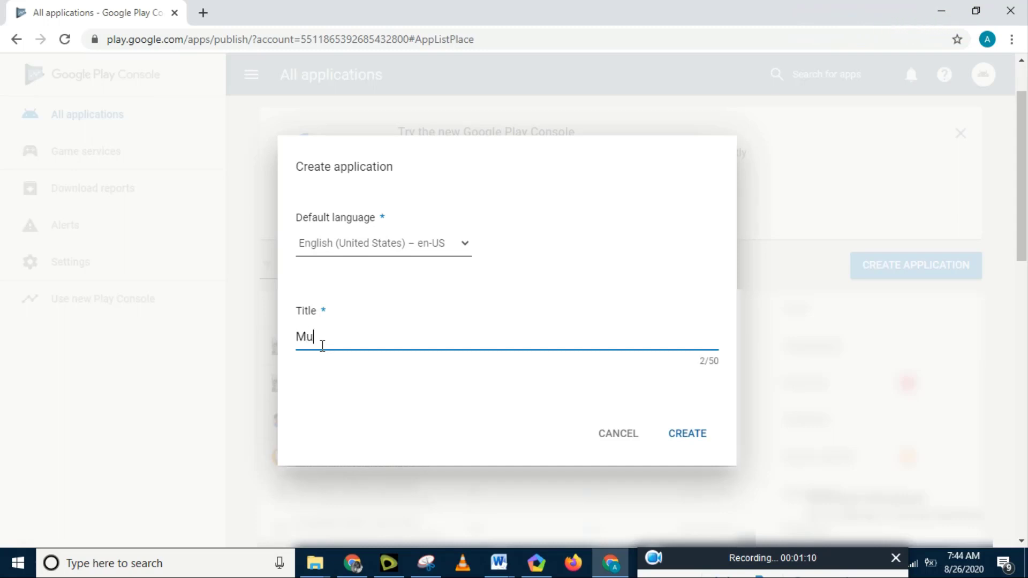
text(Koyi Turanci)
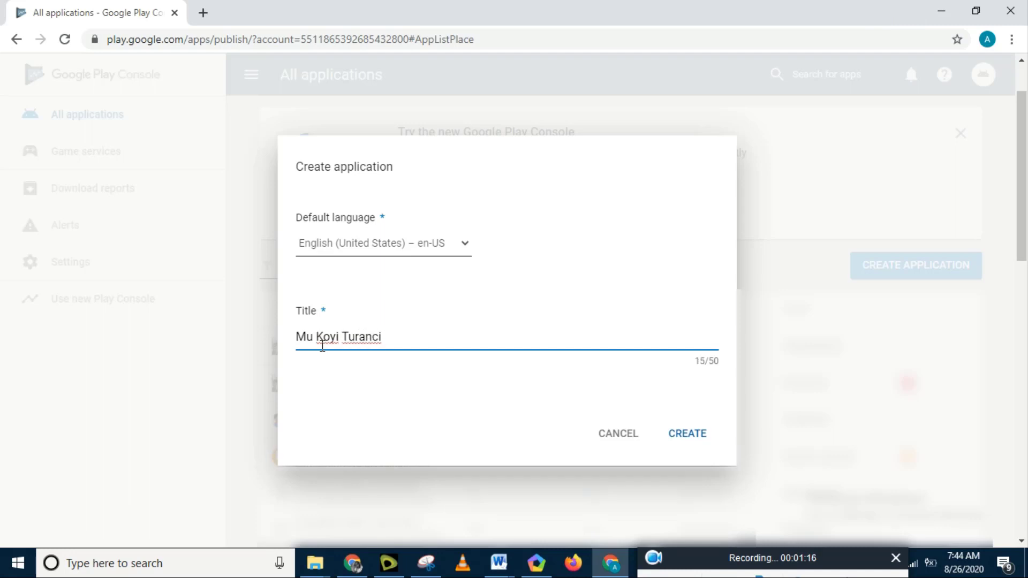
text(: Turanci A Saukake)
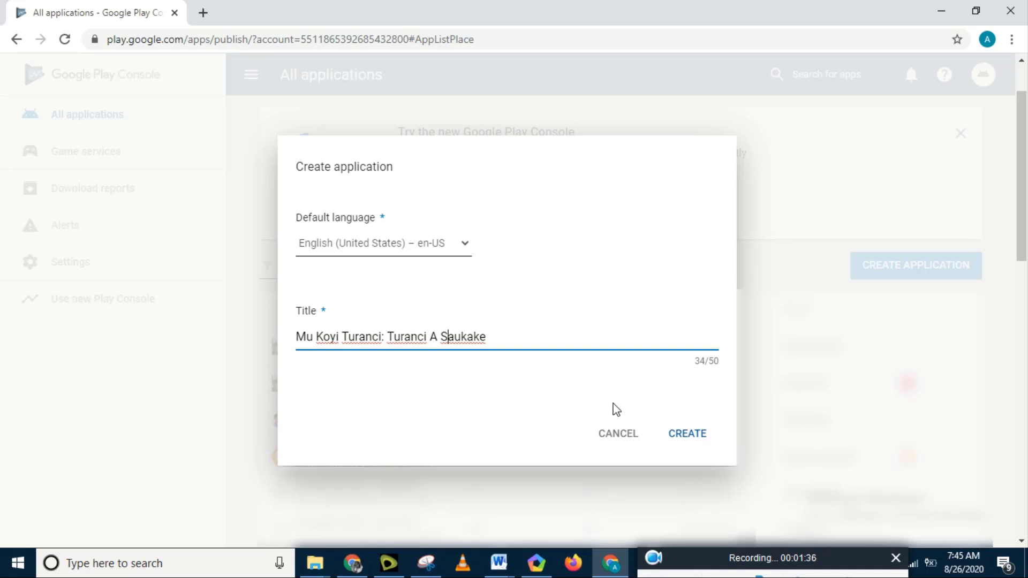
click(679, 437)
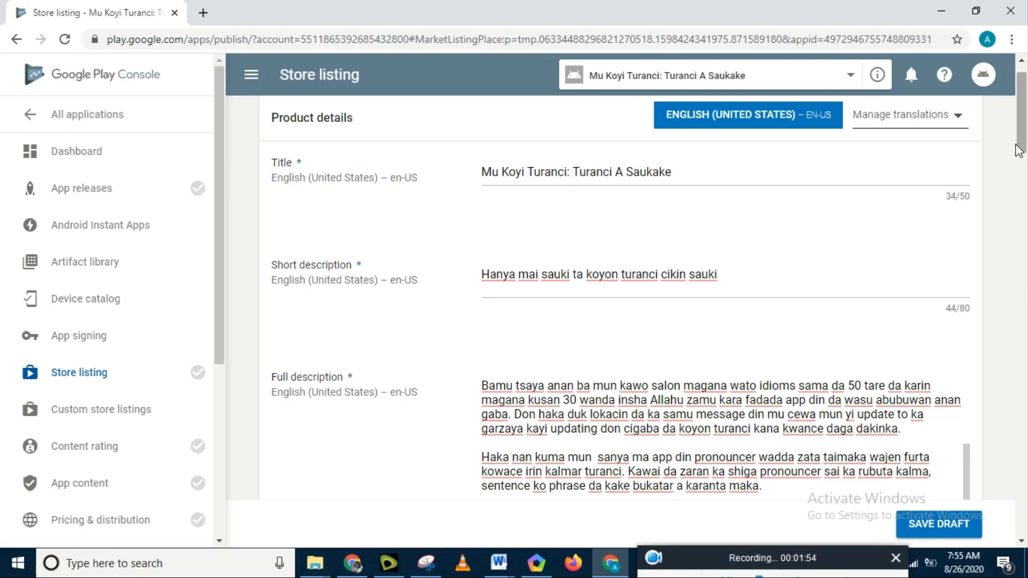
- Upload the image 20200826_064530 as the hi-res icon in the store listing
drag(1020, 147, 1023, 247)
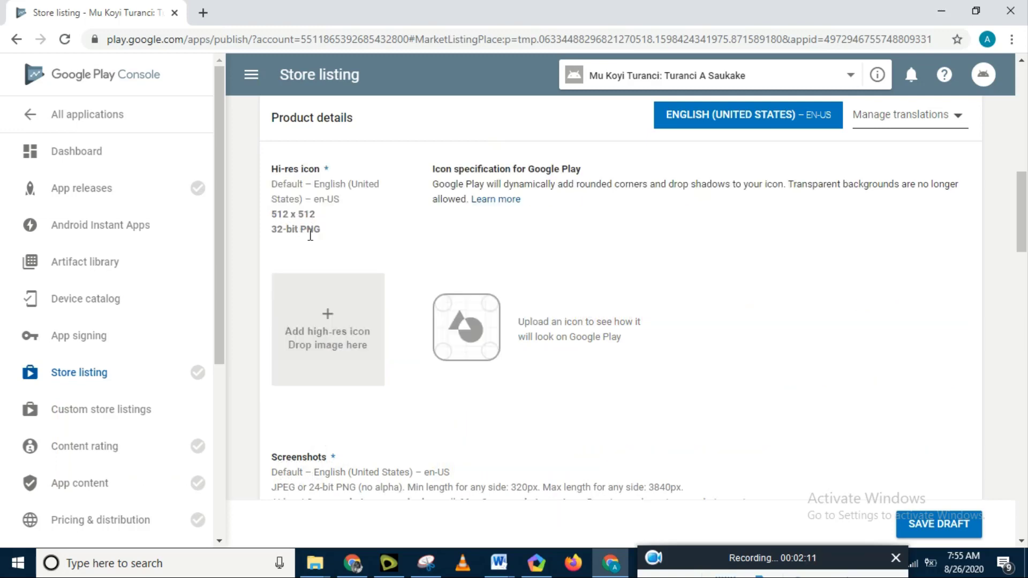
click(328, 316)
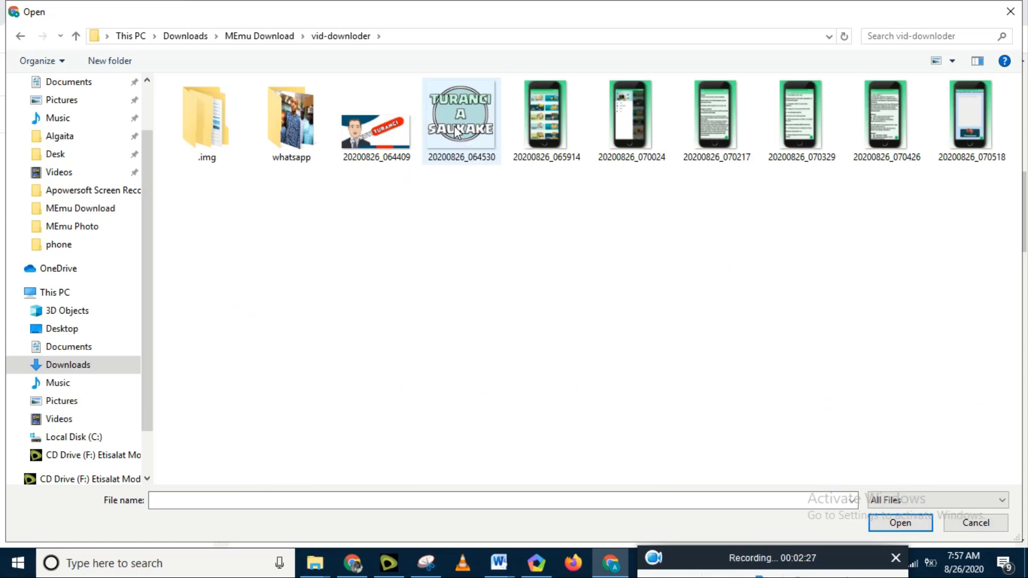
double_click(464, 131)
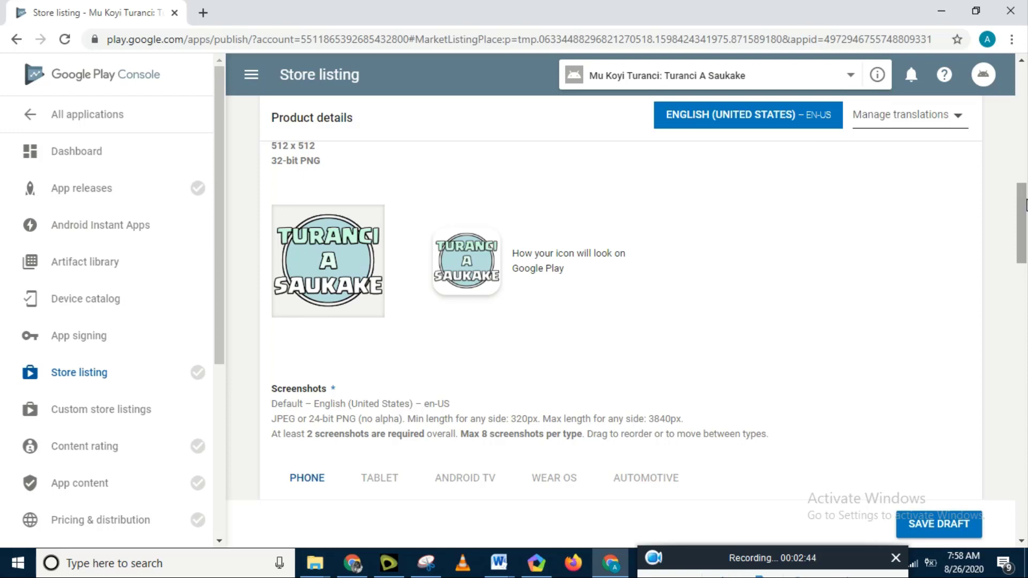
- Upload the six phone mockup images, 20200826_065914 through 20200826_070518, as the phone screenshots
drag(1026, 205, 1026, 263)
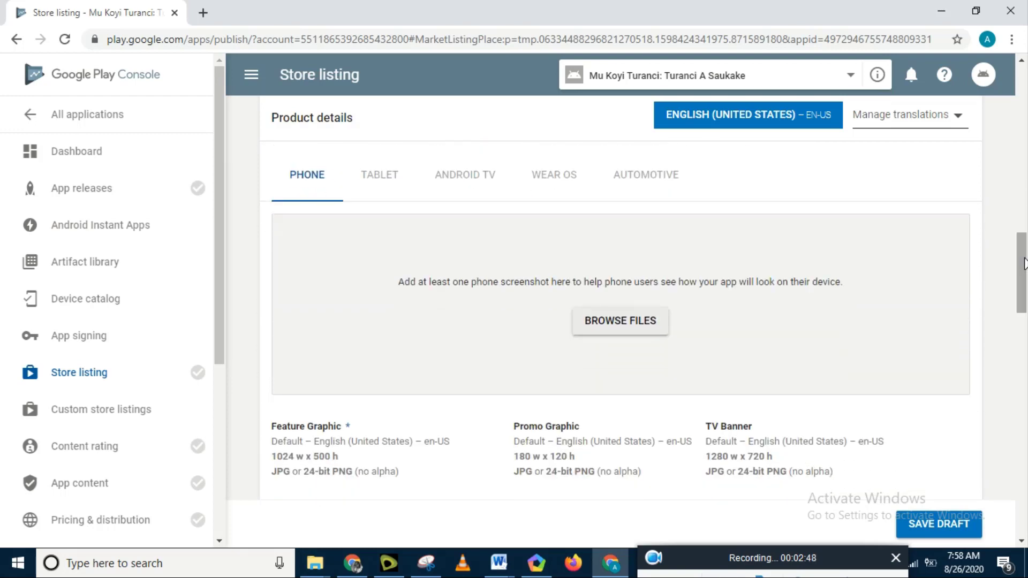
click(631, 327)
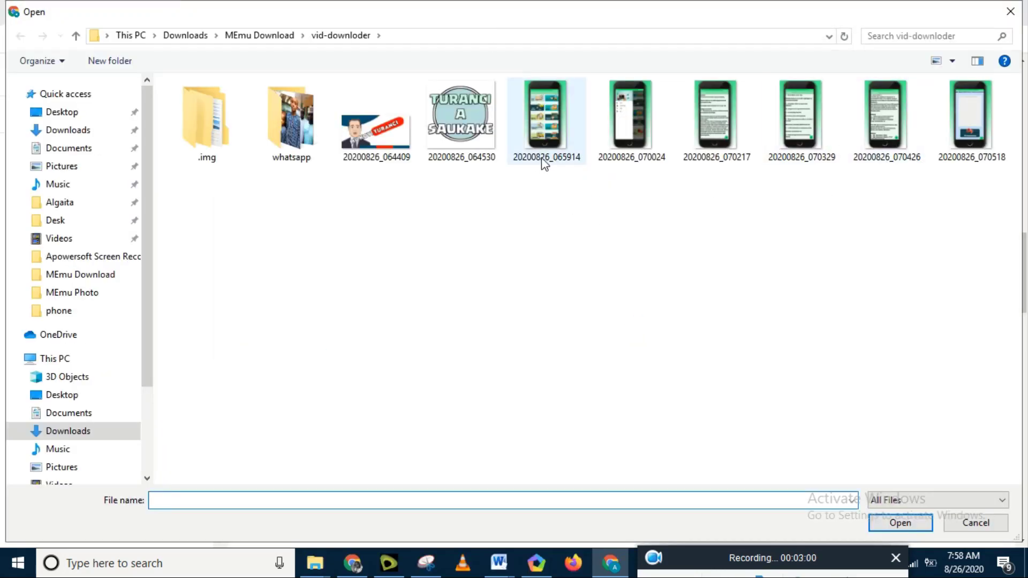
drag(504, 119, 946, 110)
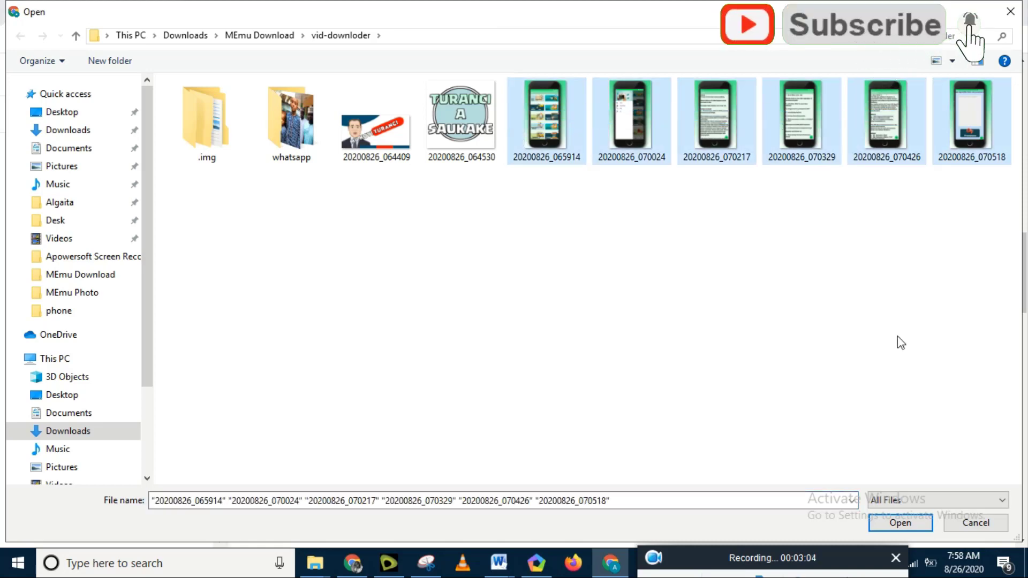
click(901, 523)
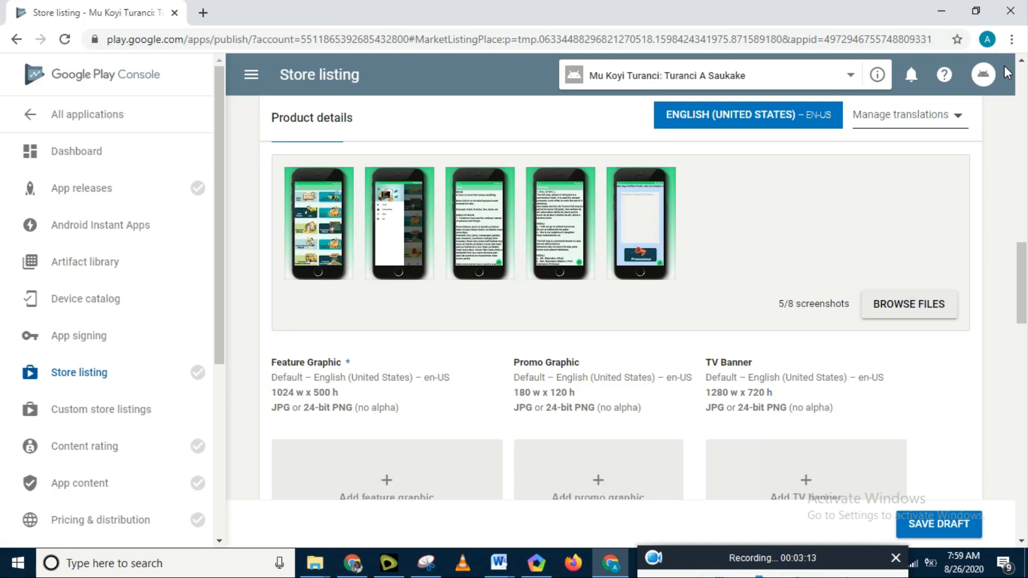
- Add the Mu Koyi Turanci banner image as the store listing's feature graphic
drag(1023, 275, 1024, 298)
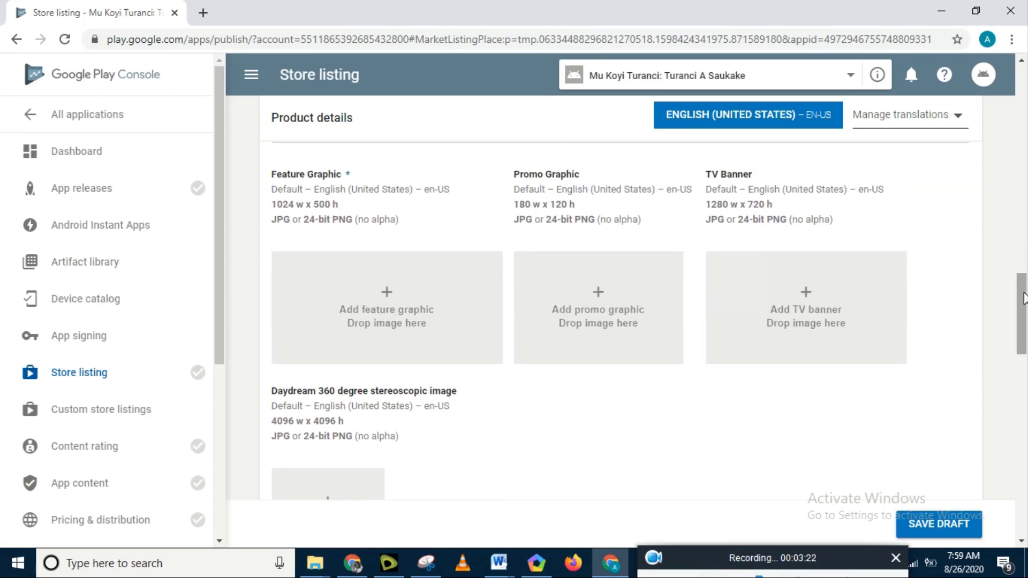
drag(1024, 298, 1003, 292)
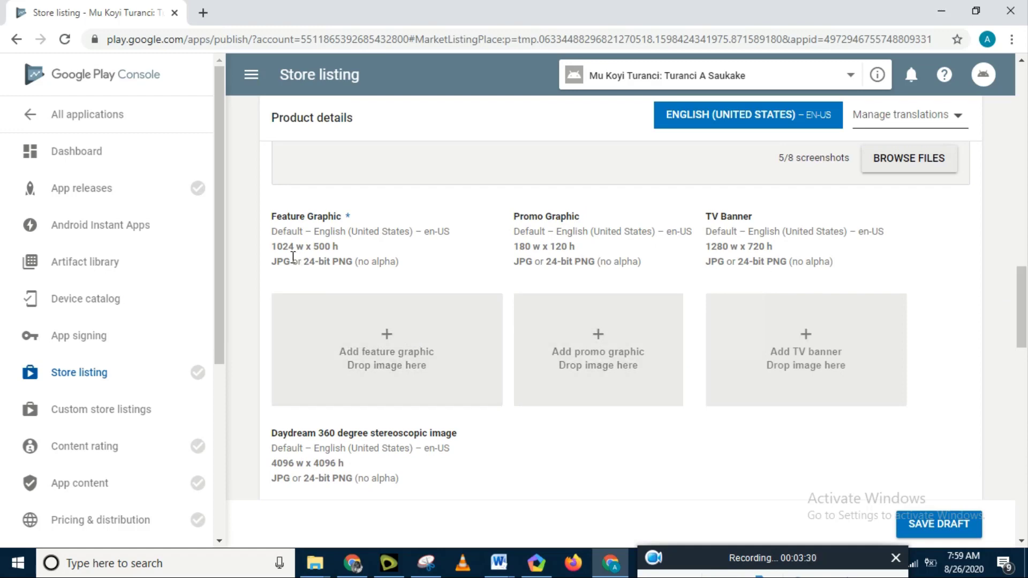
click(388, 336)
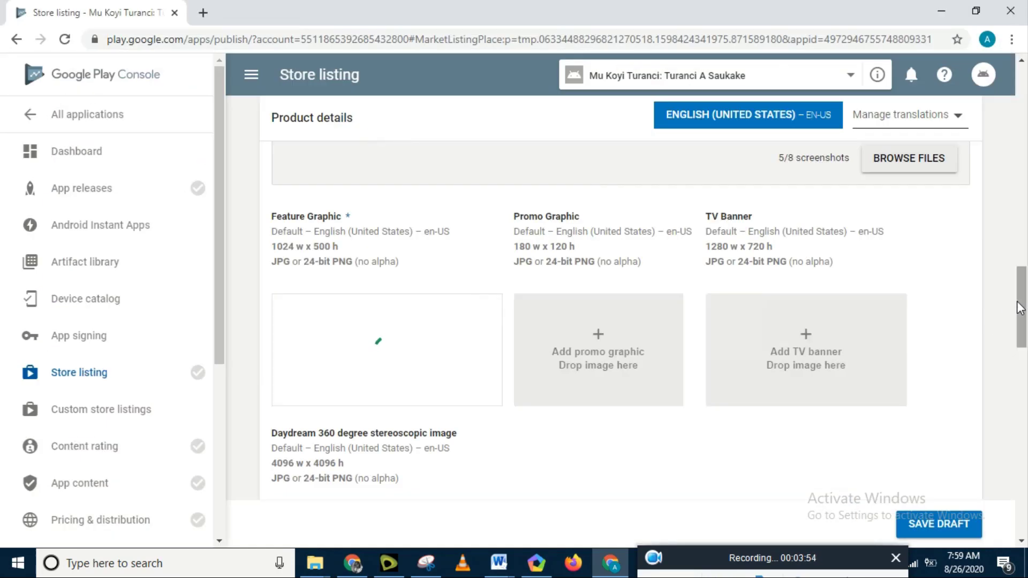
- Categorize the app with application type Applications and category Education
drag(1022, 306, 1023, 327)
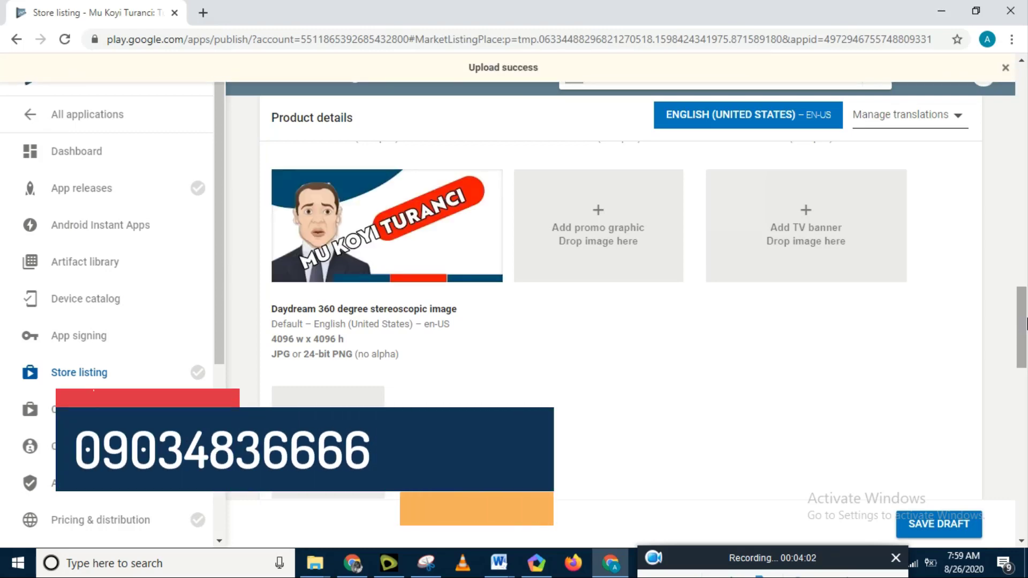
drag(1023, 327, 1023, 361)
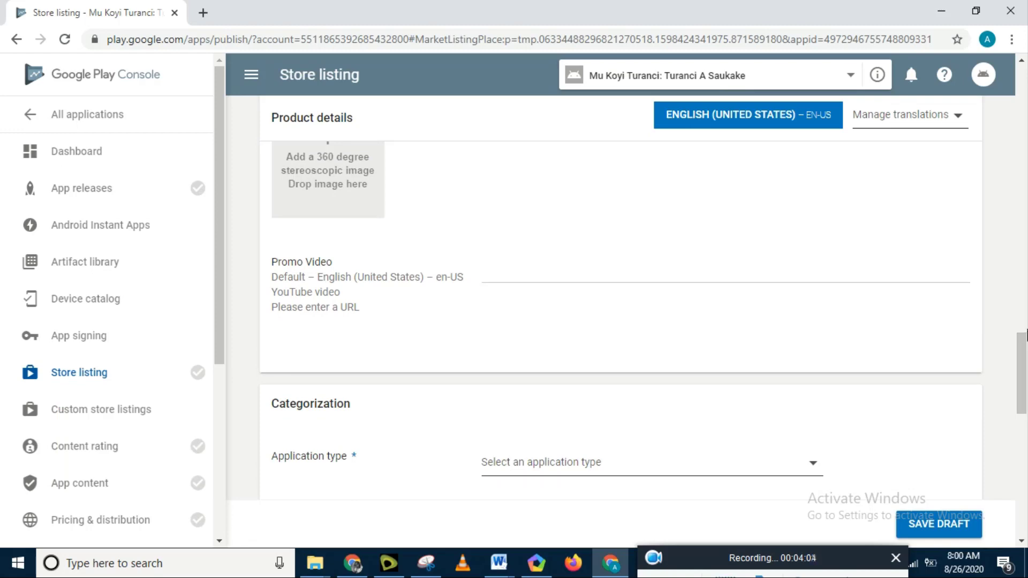
drag(1022, 362, 1023, 381)
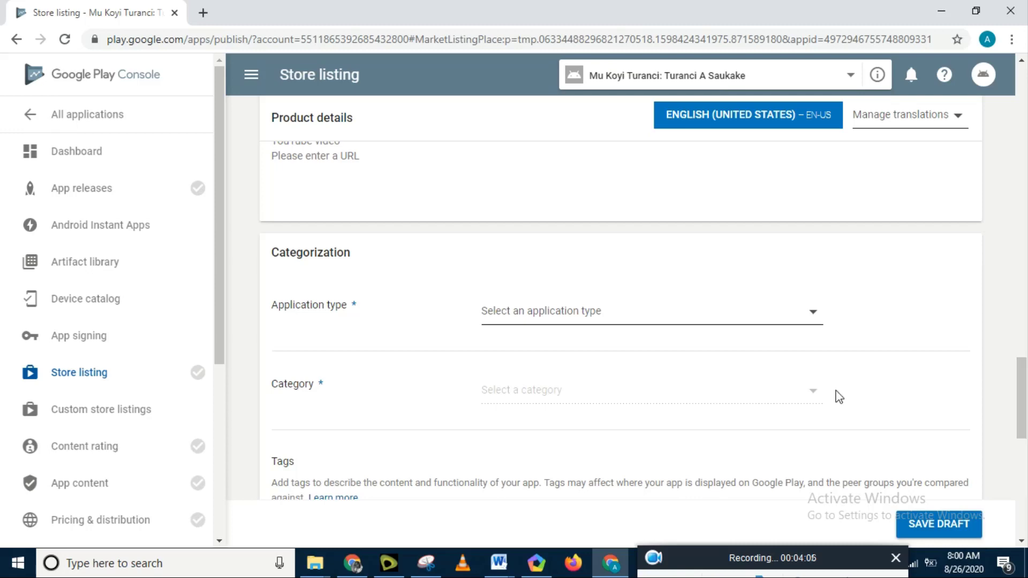
click(628, 321)
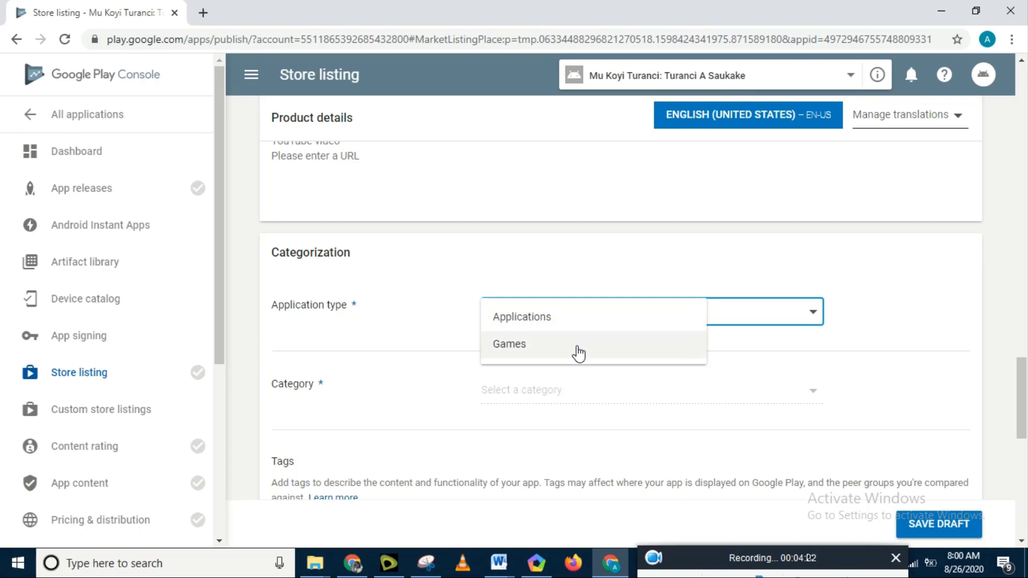
click(573, 321)
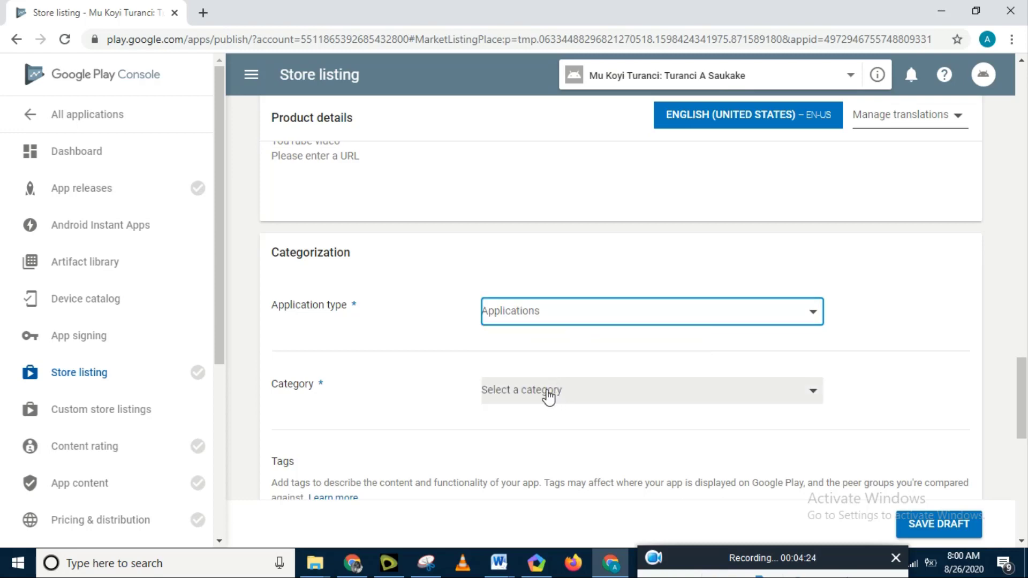
click(578, 390)
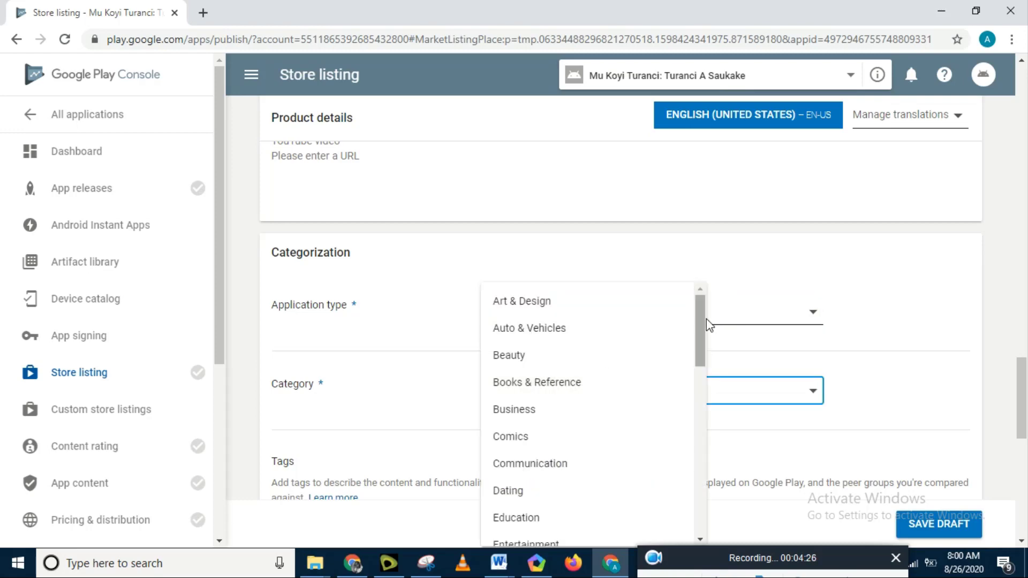
drag(698, 319, 698, 349)
click(567, 412)
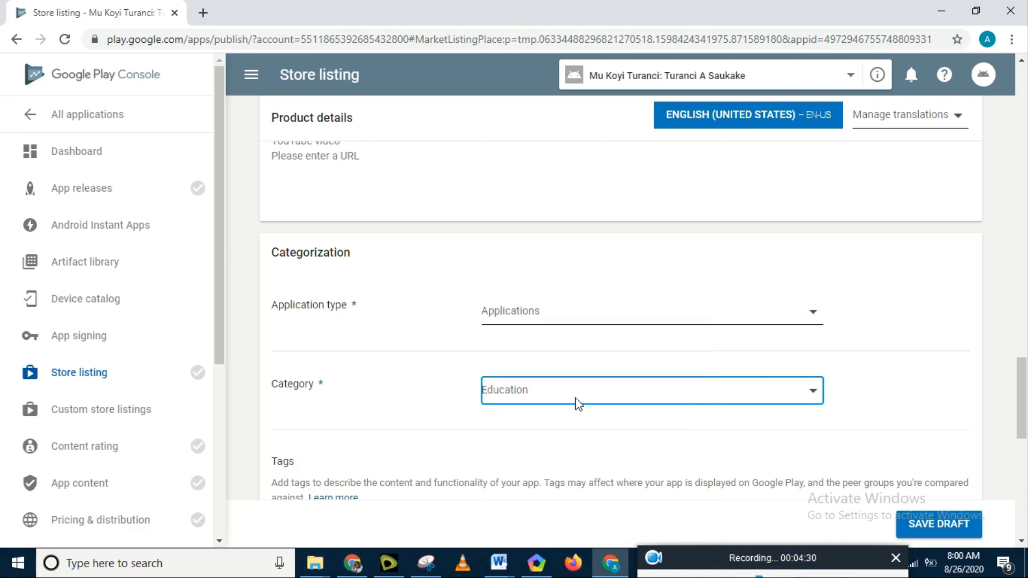
- Fill in the contact e-mail under the contact details and save the store listing draft
drag(1024, 361, 1023, 447)
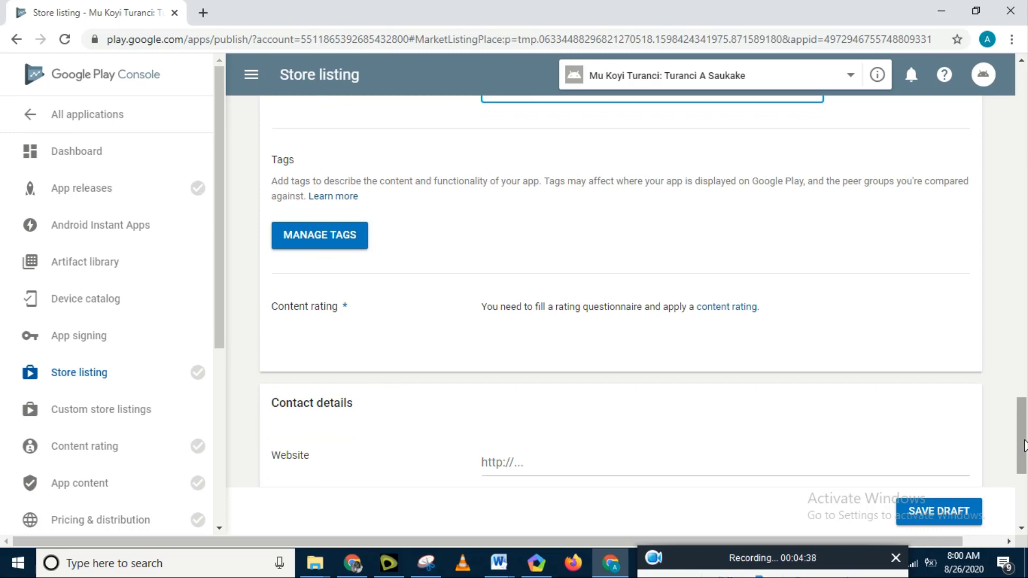
drag(1023, 442, 1023, 460)
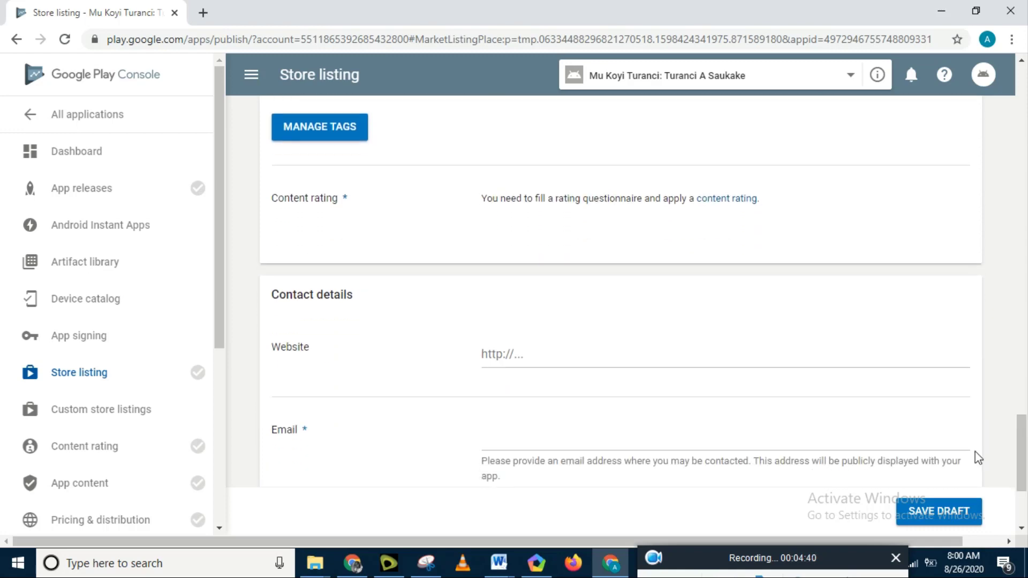
click(735, 363)
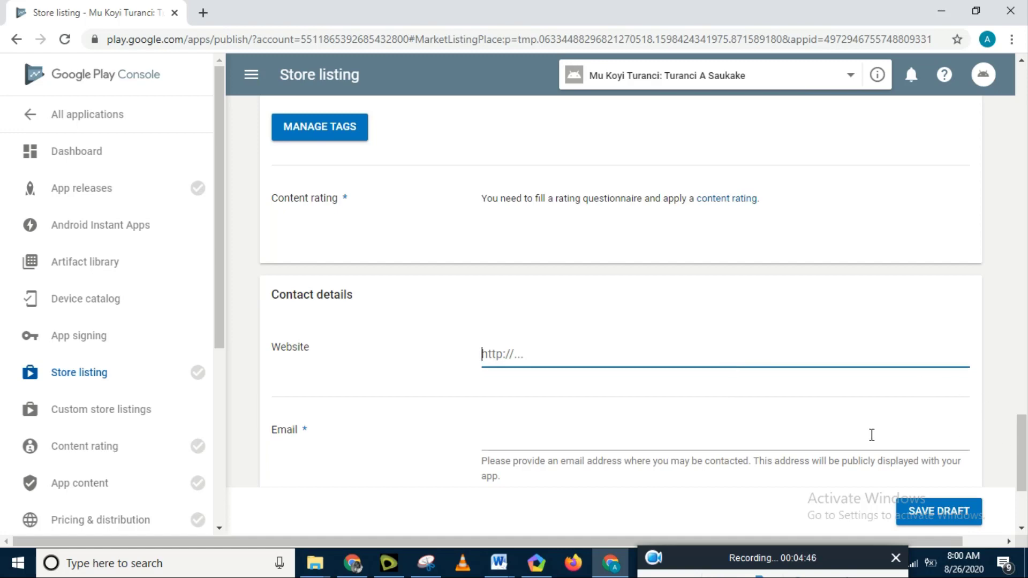
click(839, 440)
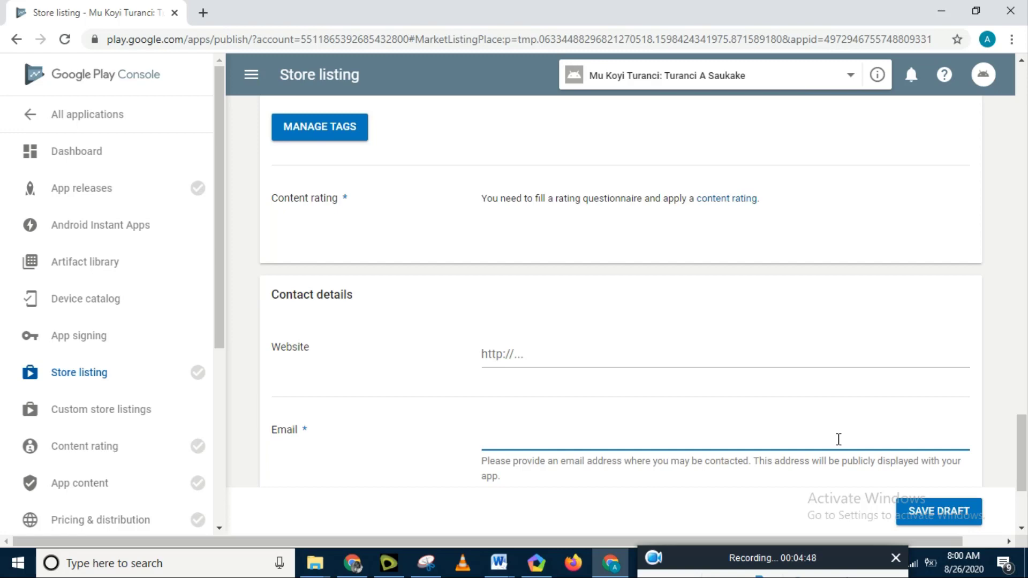
key(ctrl+v)
scroll(783, 350, down, 3)
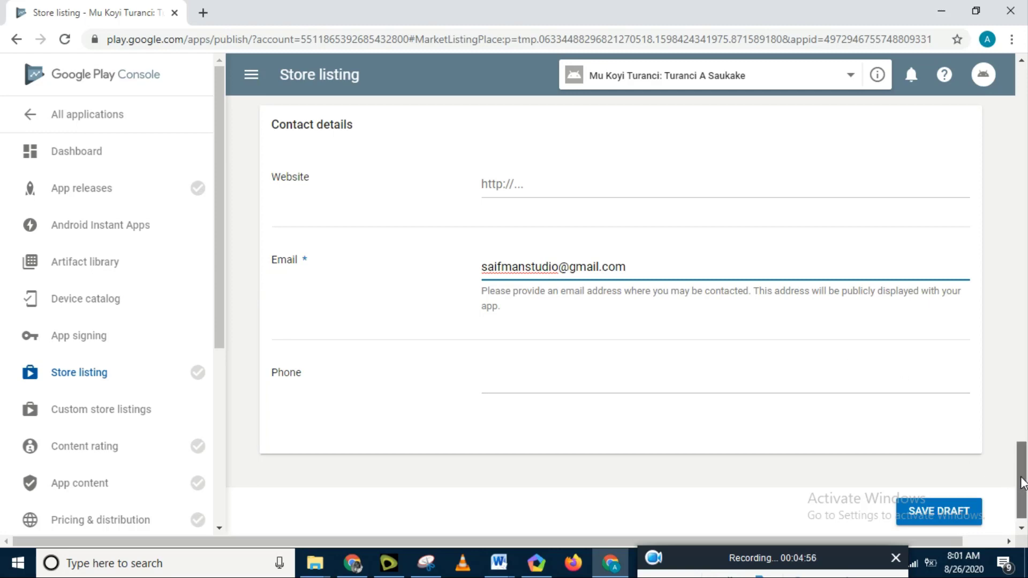
scroll(1001, 479, down, 1)
click(972, 513)
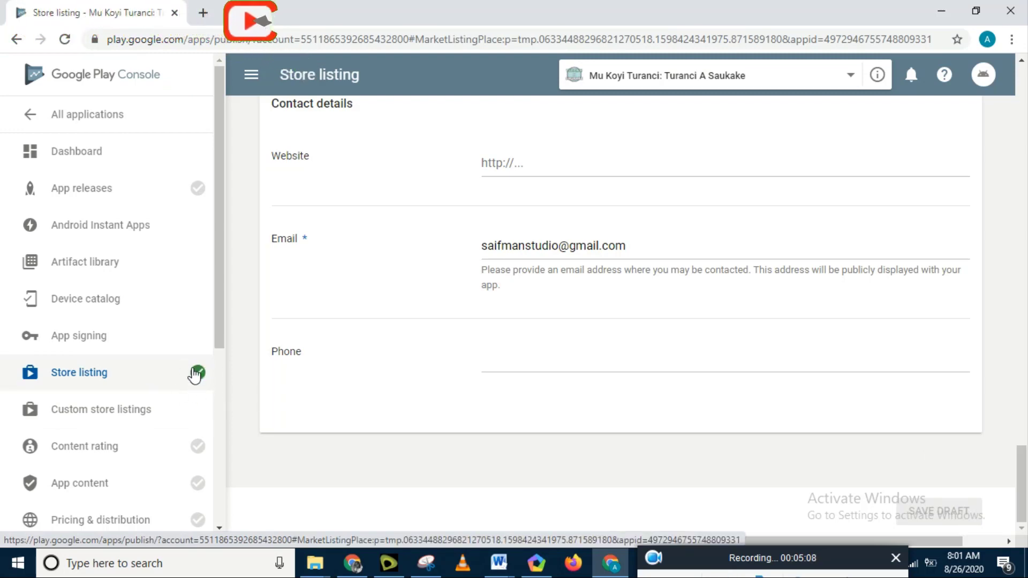
- Open the App releases page of the new app
mouse_move(221, 330)
mouse_down()
mouse_move(220, 375)
mouse_move(220, 334)
mouse_up()
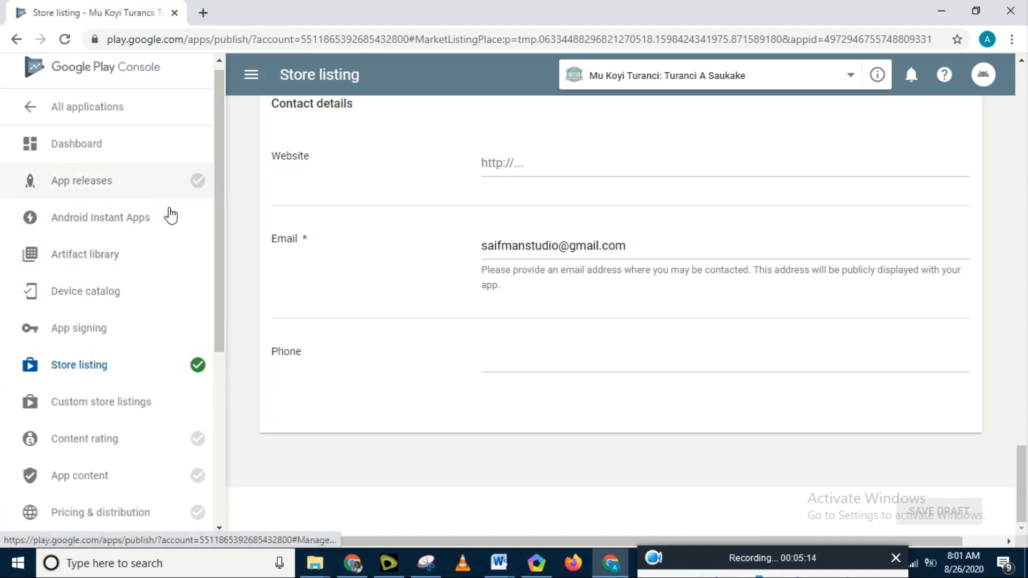
mouse_move(195, 474)
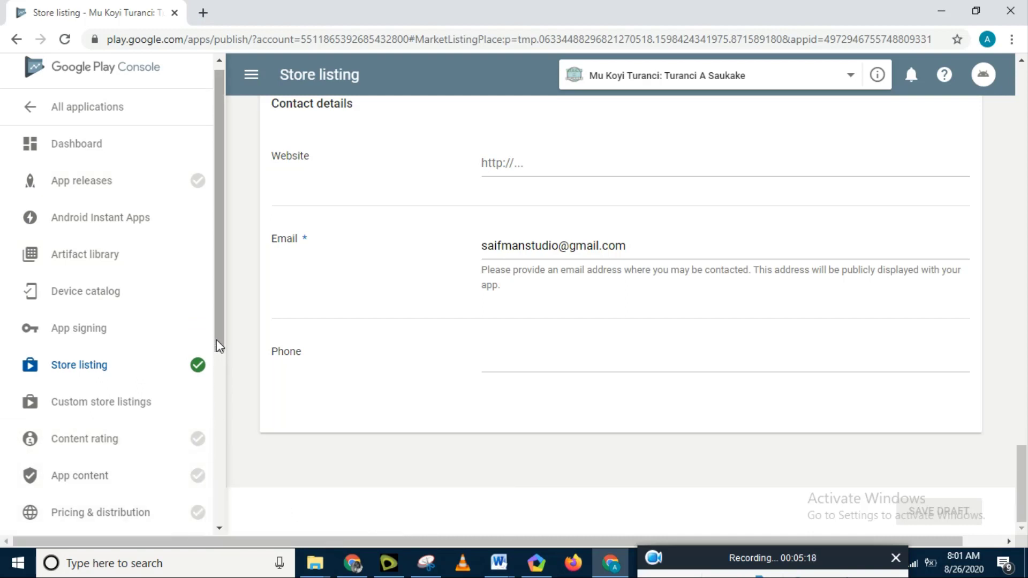
drag(217, 339, 219, 375)
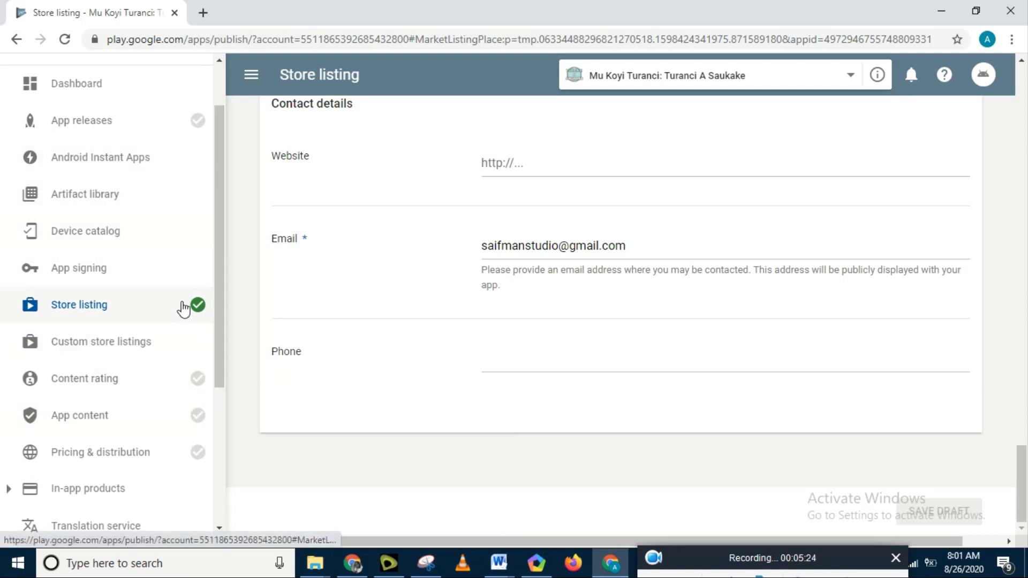
click(176, 120)
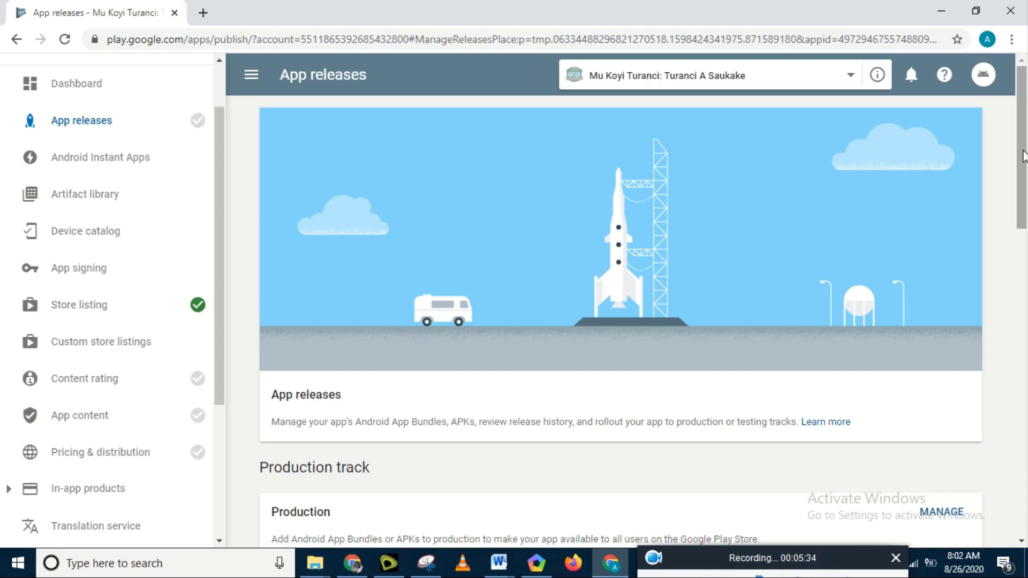
- Create a new production release and let Google manage and protect its app signing key
drag(1023, 155, 1022, 244)
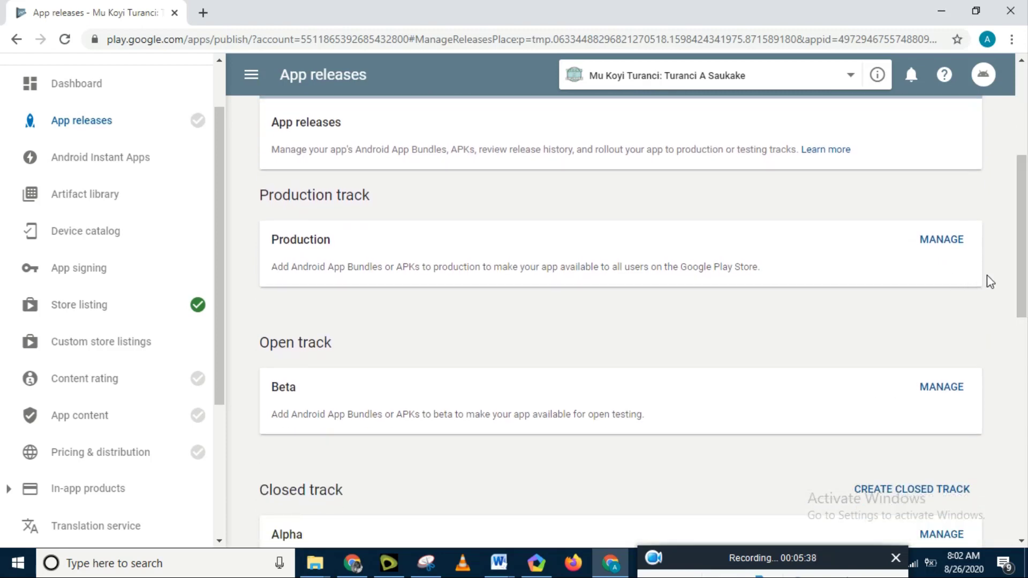
click(953, 247)
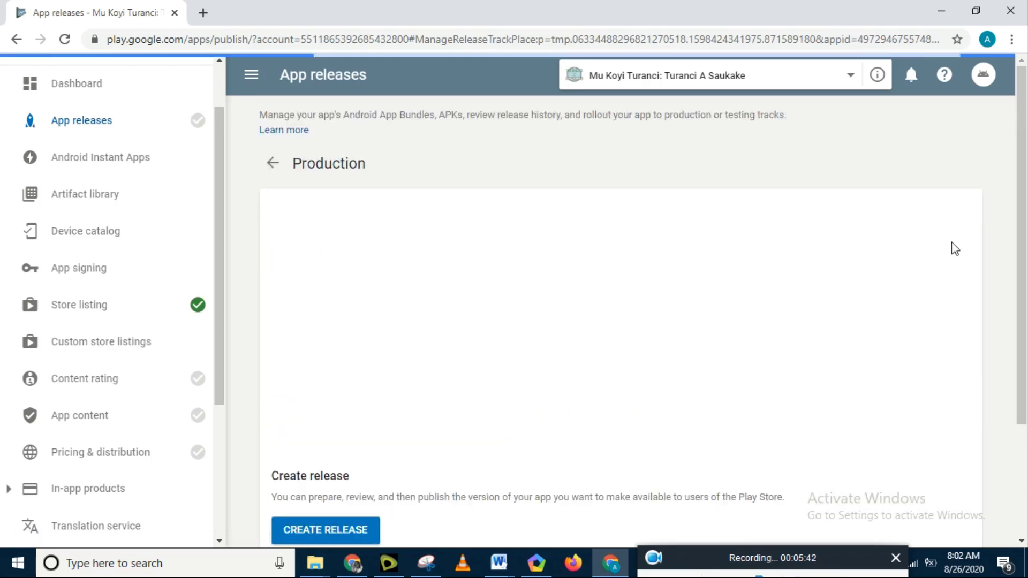
drag(1023, 235, 1023, 301)
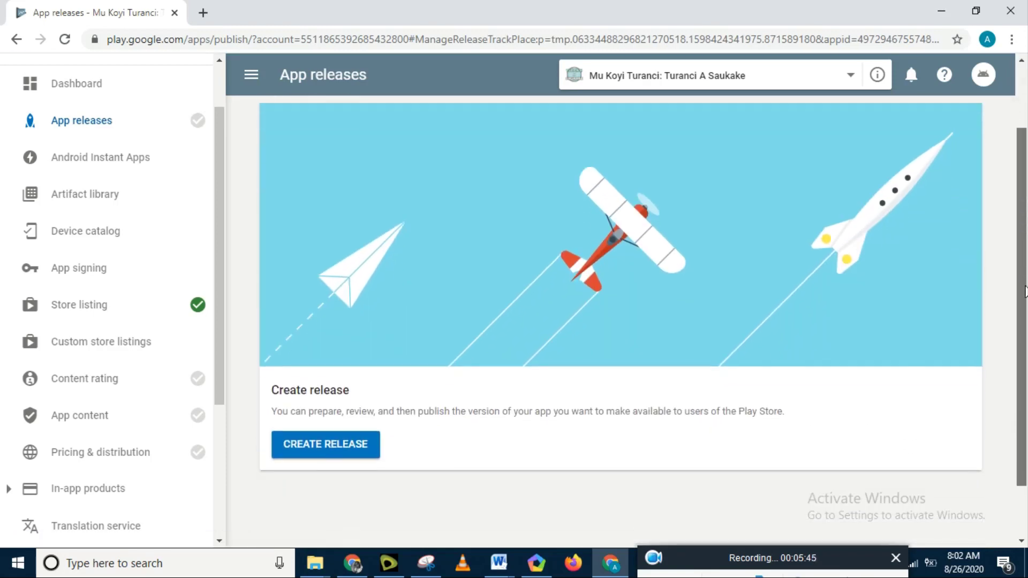
click(351, 448)
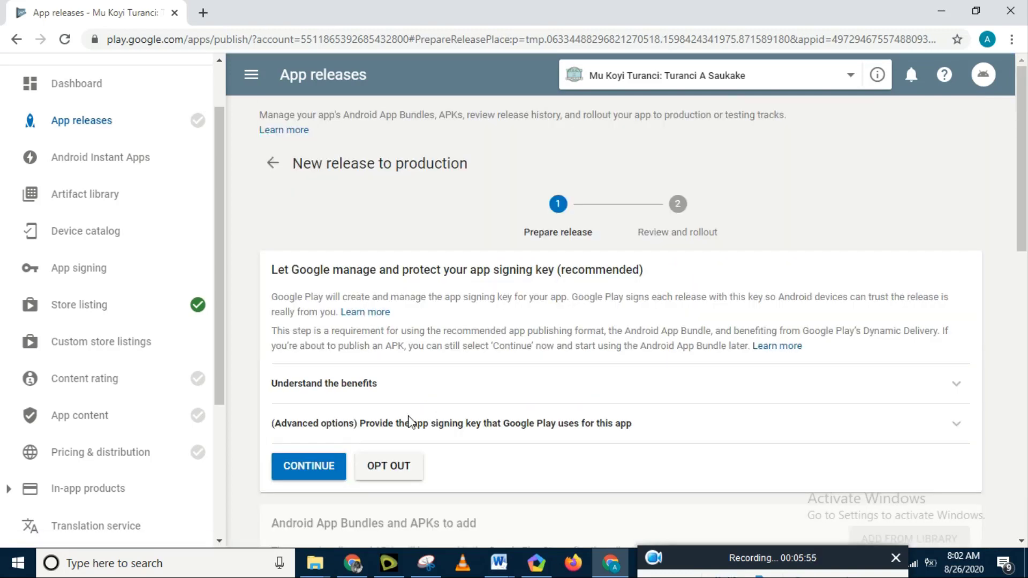
scroll(1015, 224, down, 3)
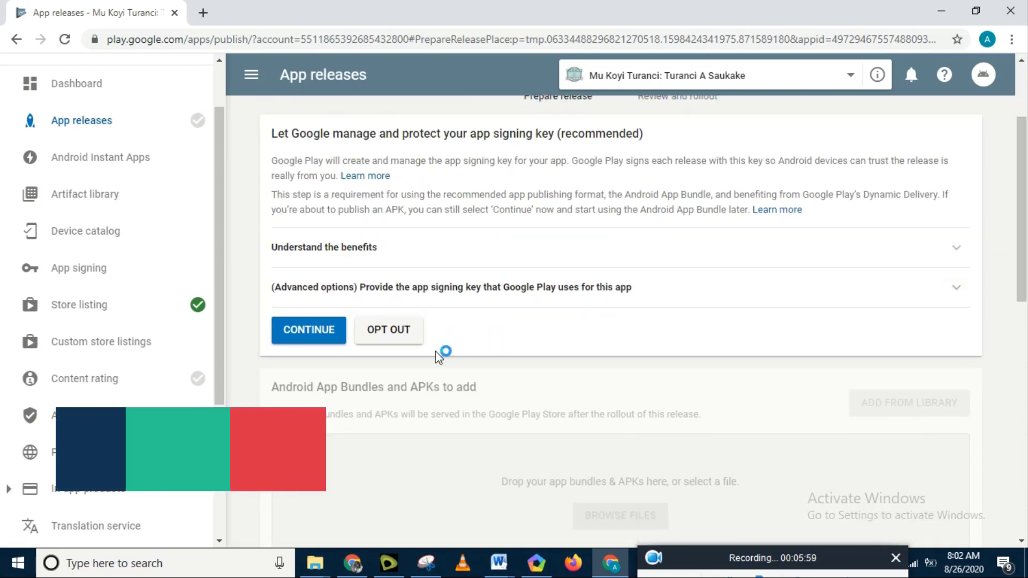
click(310, 330)
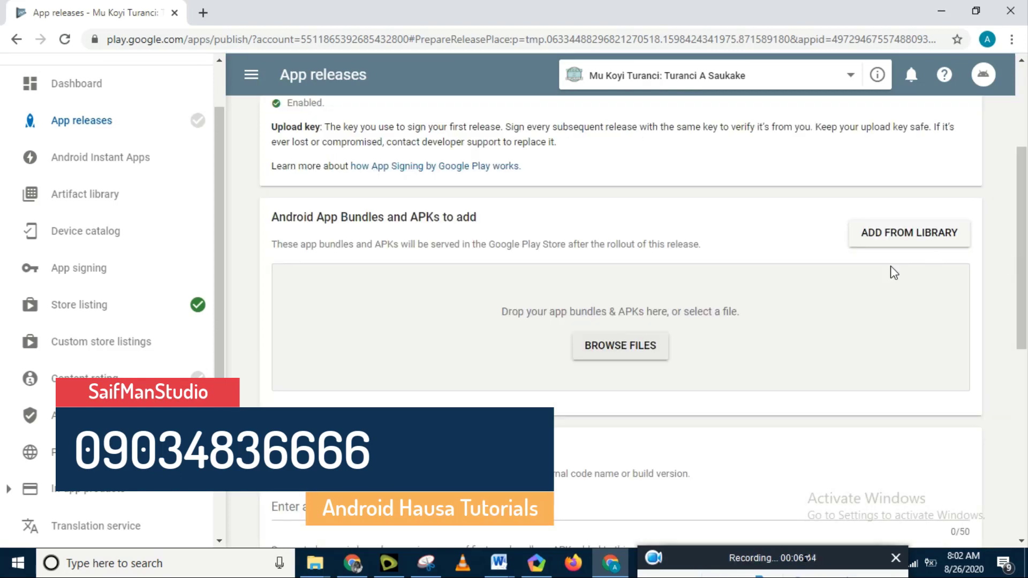
- Upload Nahawun_Turanci (3).apk from the Downloads folder to the production release
click(632, 347)
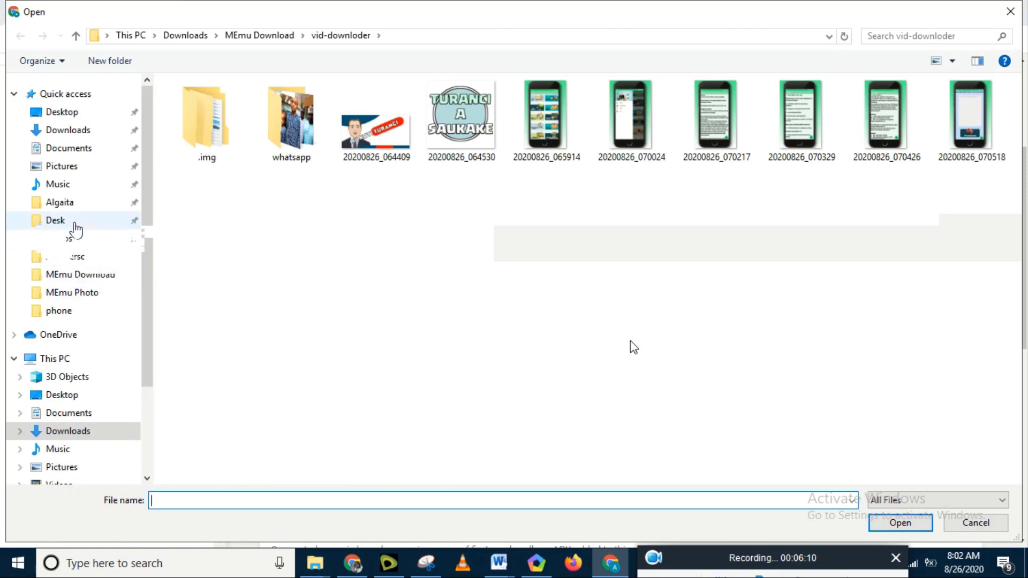
click(81, 137)
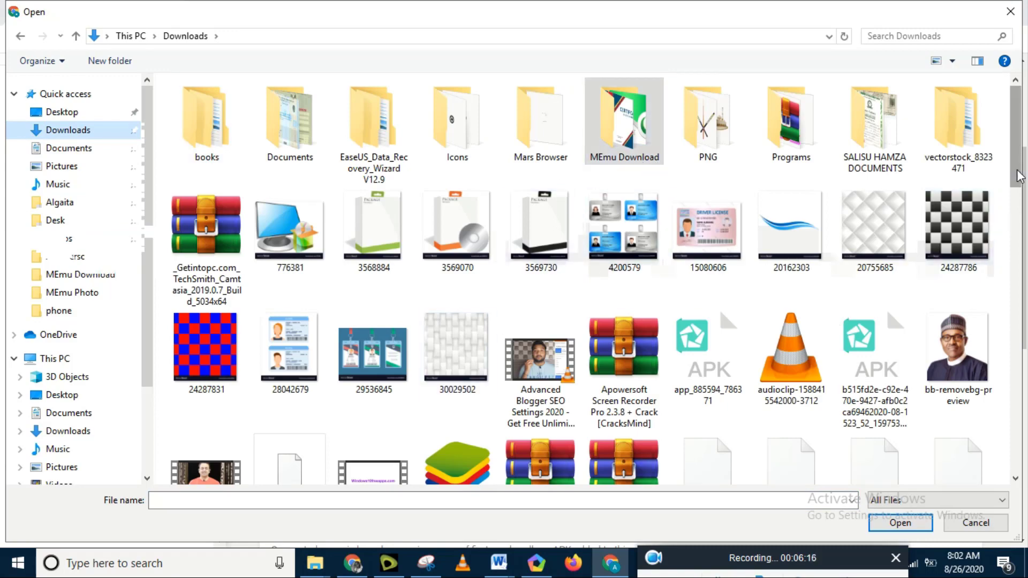
drag(1020, 177, 1024, 453)
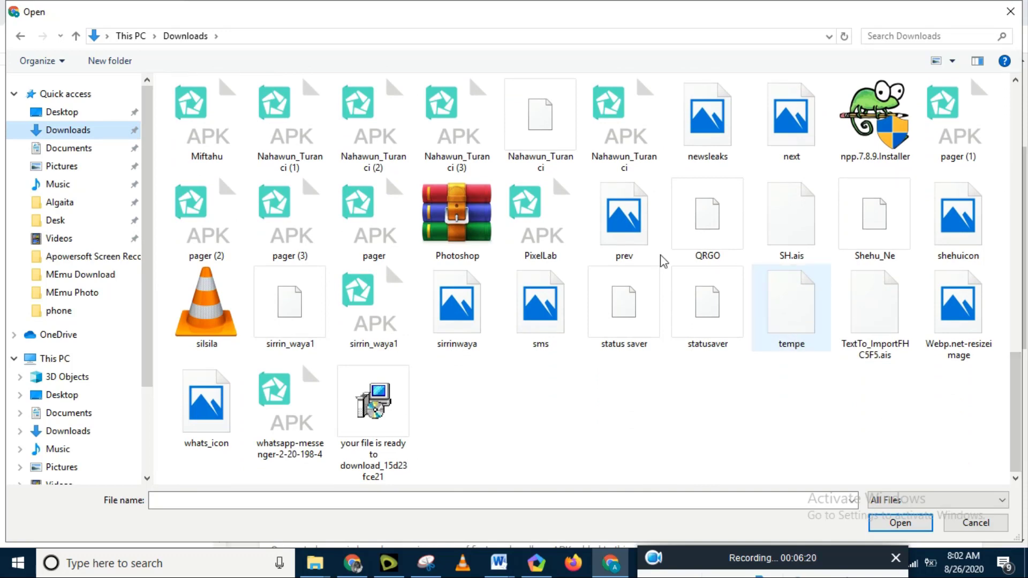
double_click(467, 132)
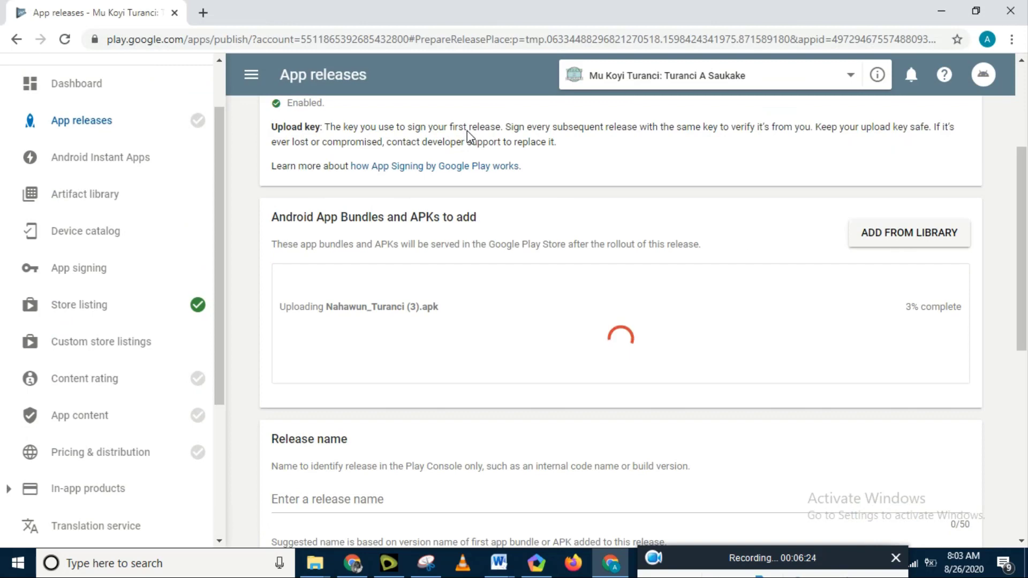
- Replace the en-US release notes placeholder with the lines "Offline app", "Light weight", "Low ADS" and "Bugs fixed"
scroll(466, 130, down, 3)
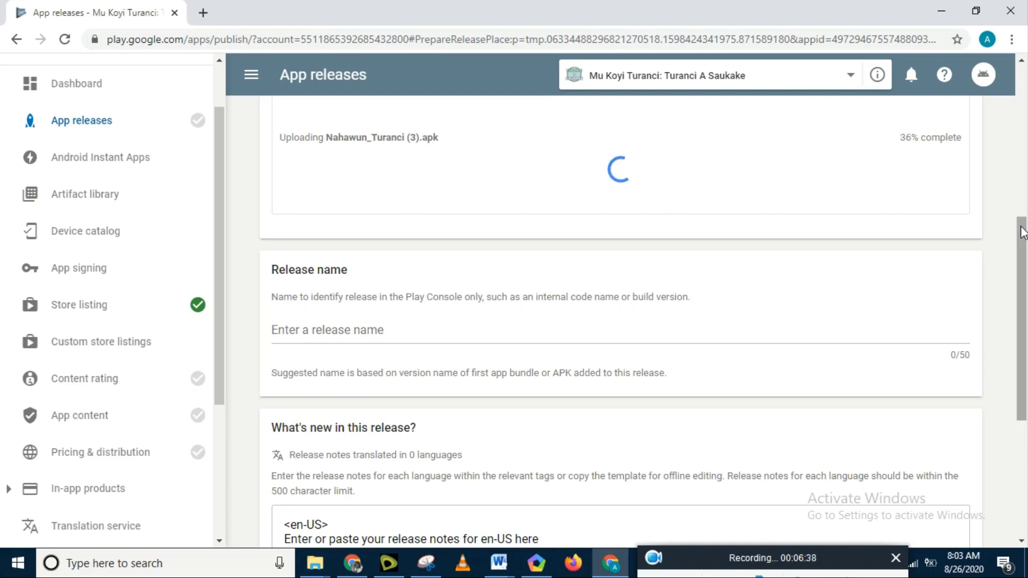
drag(1022, 223, 1022, 298)
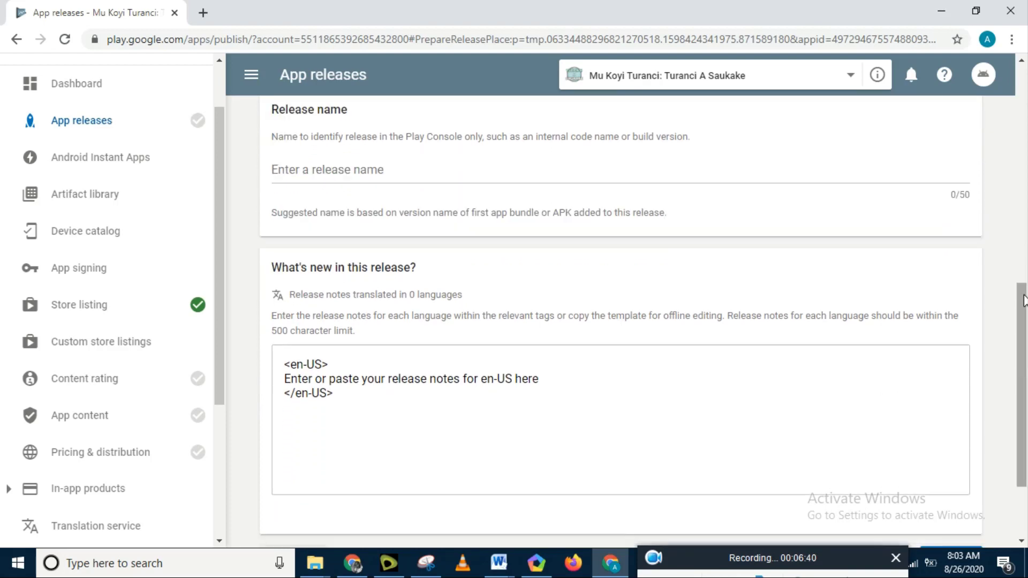
click(554, 386)
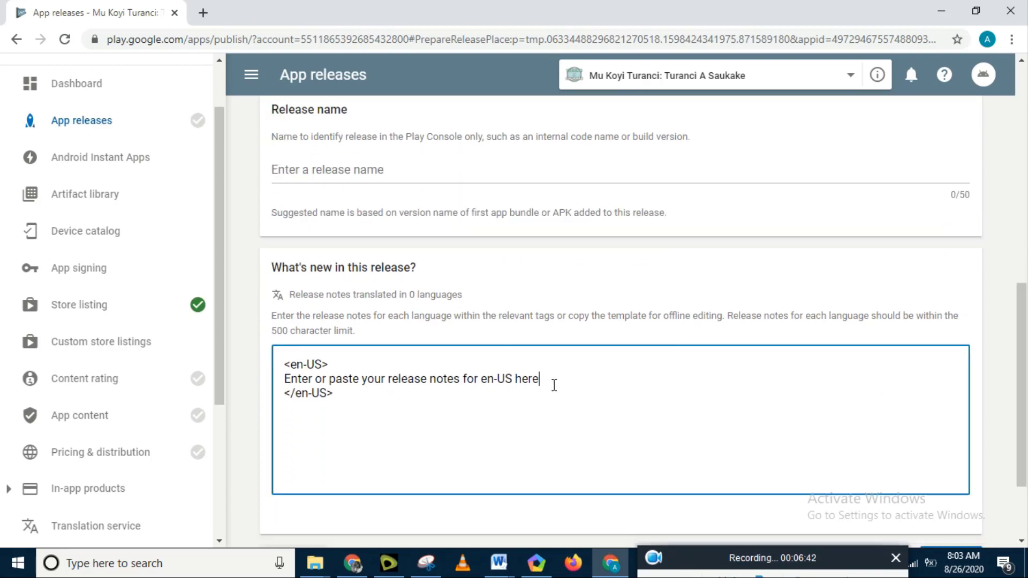
key(BackSpace)
key(BackSpace)
key(BackSpace)
key(BackSpace)
key(BackSpace)
key(BackSpace)
key(BackSpace)
key(BackSpace)
key(BackSpace)
key(BackSpace)
key(BackSpace)
key(BackSpace)
key(BackSpace)
key(BackSpace)
key(BackSpace)
key(BackSpace)
key(BackSpace)
key(BackSpace)
key(BackSpace)
key(BackSpace)
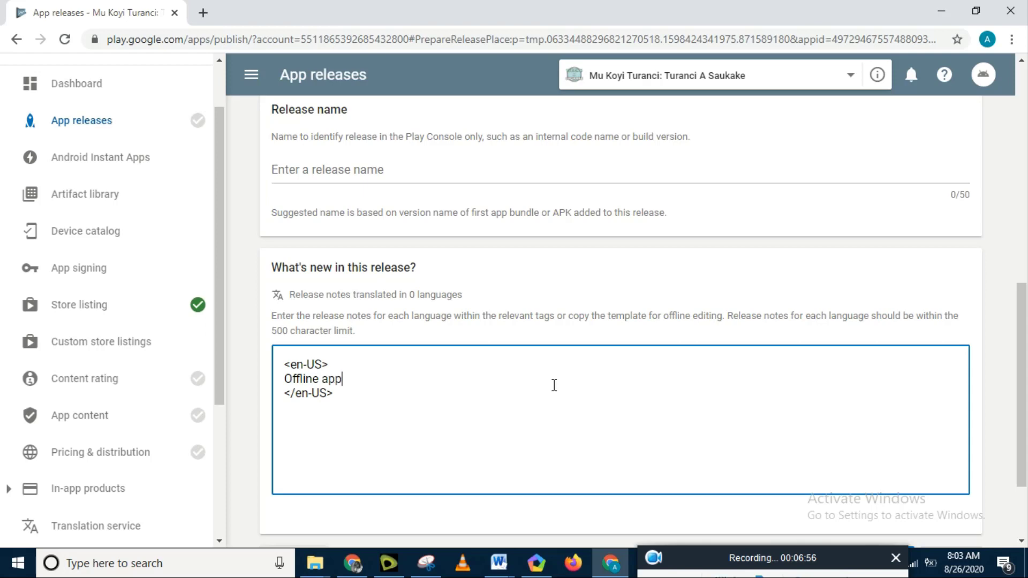
key(Return)
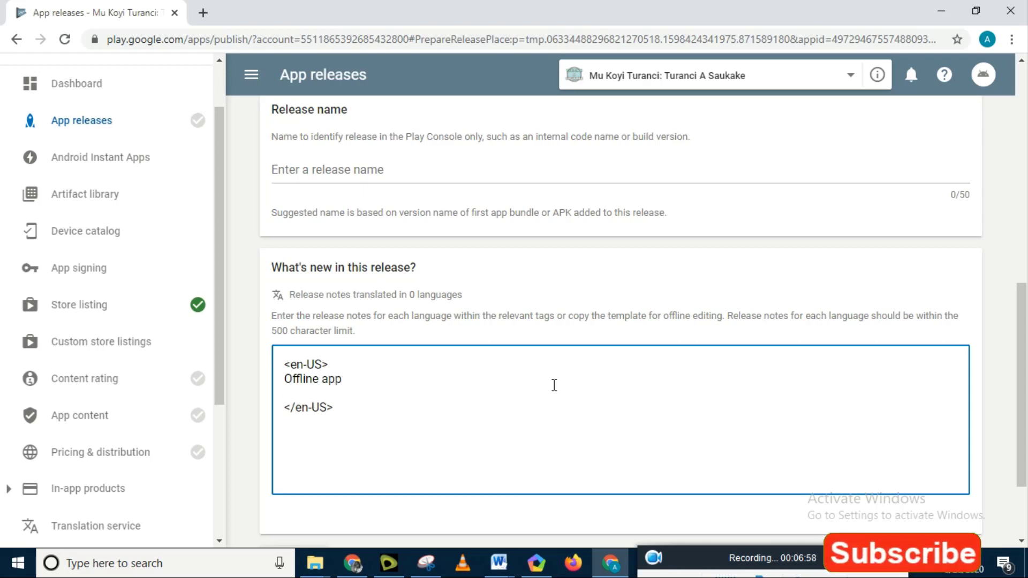
text(L)
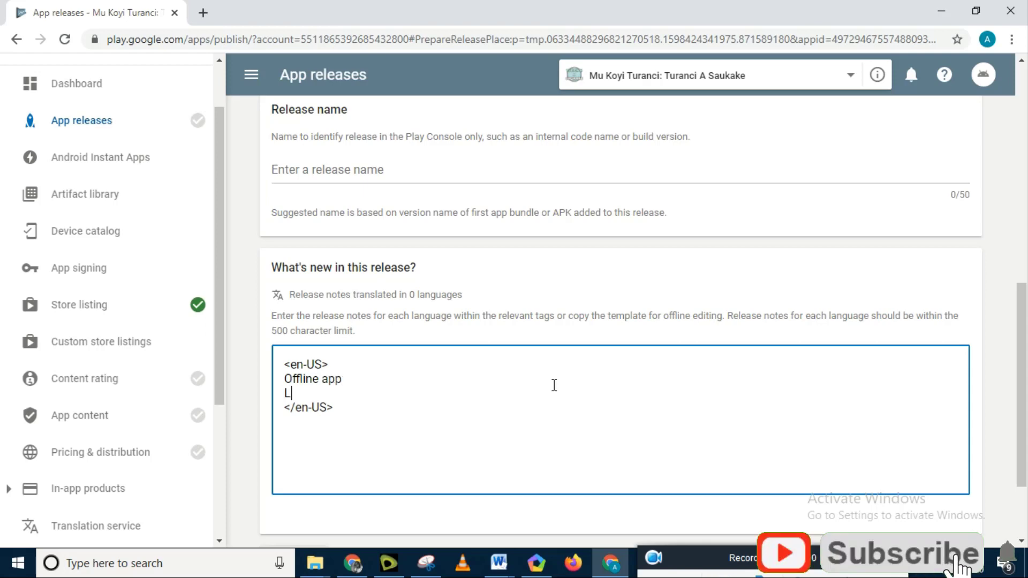
text(ight)
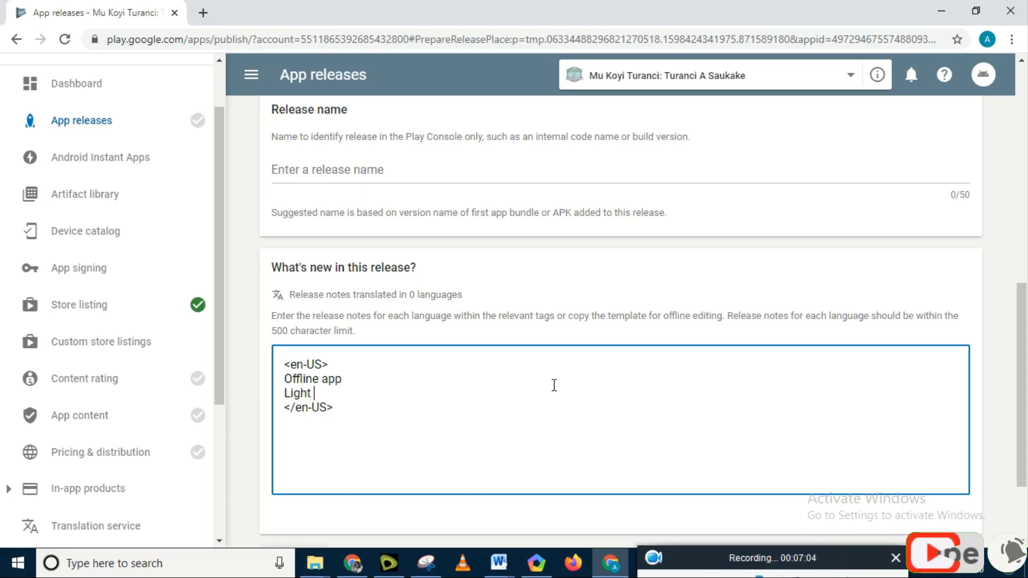
text( weight)
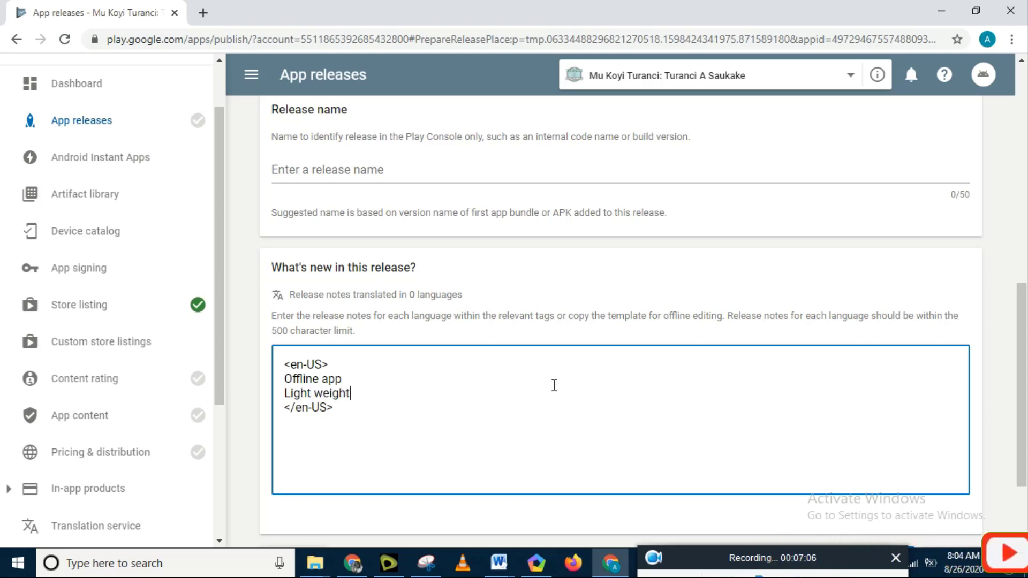
key(Return)
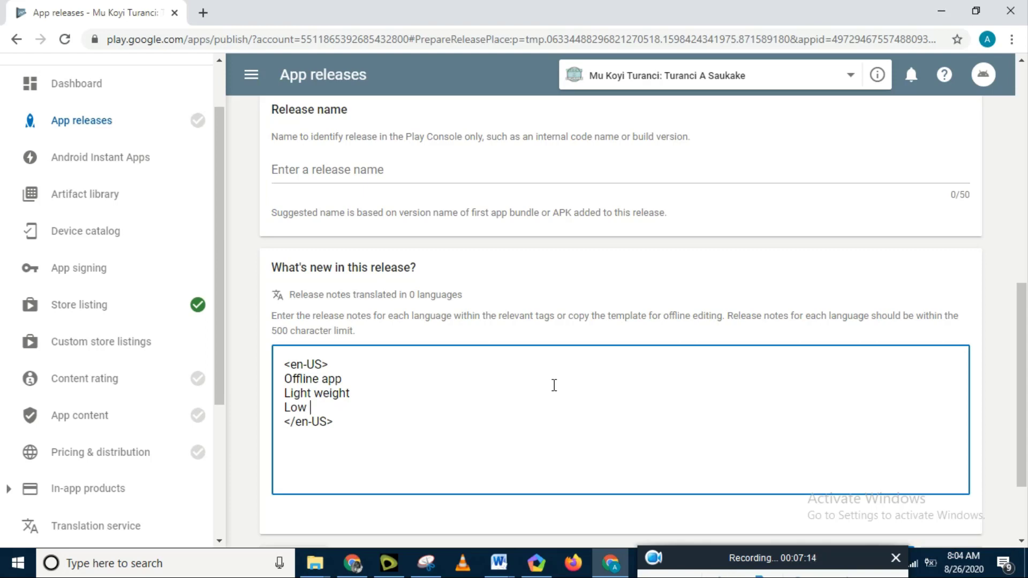
text(ADS)
key(Return)
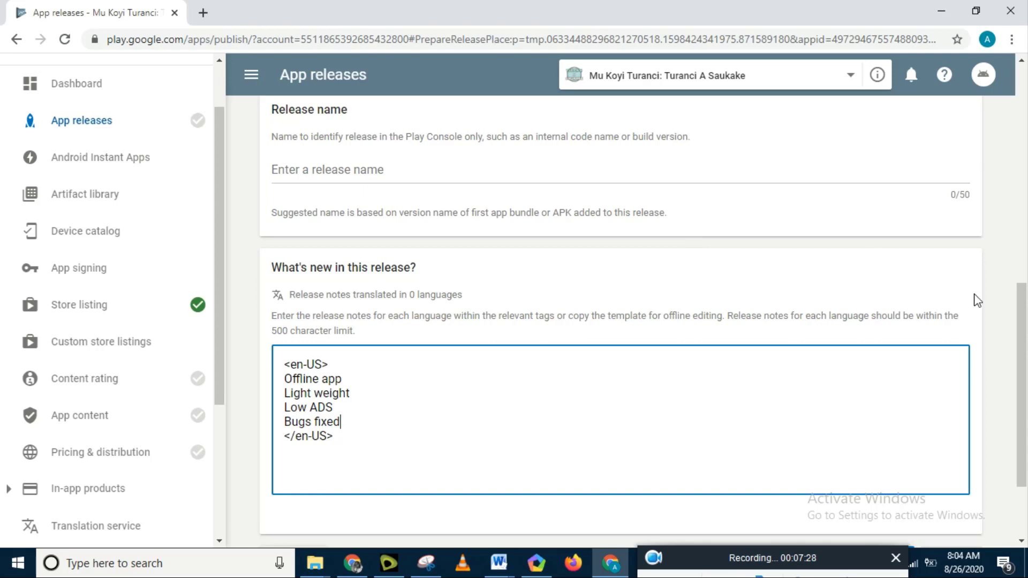
- Check the uploaded APK and release name, and save the production release draft
drag(1025, 366, 1023, 294)
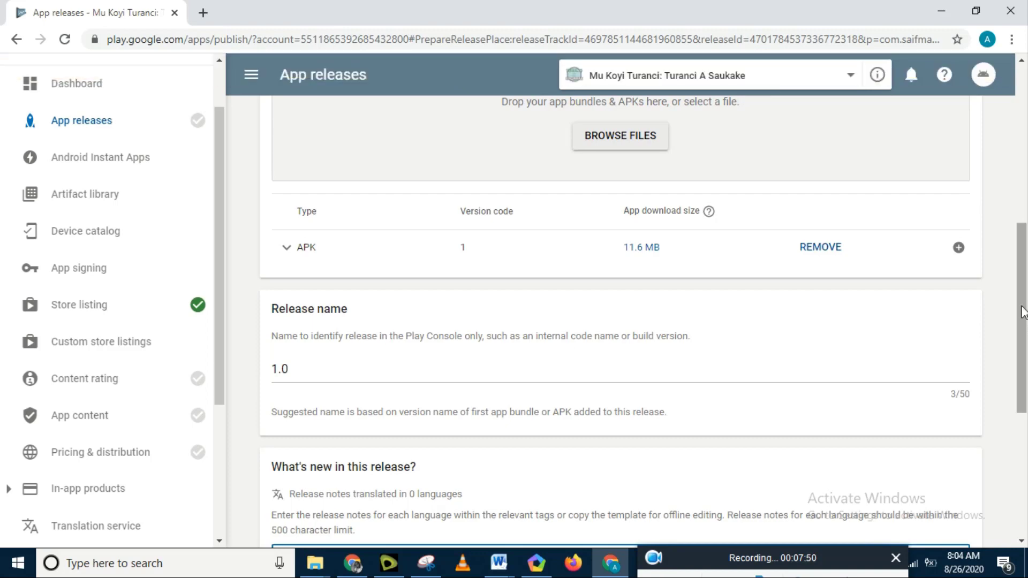
scroll(1022, 320, down, 5)
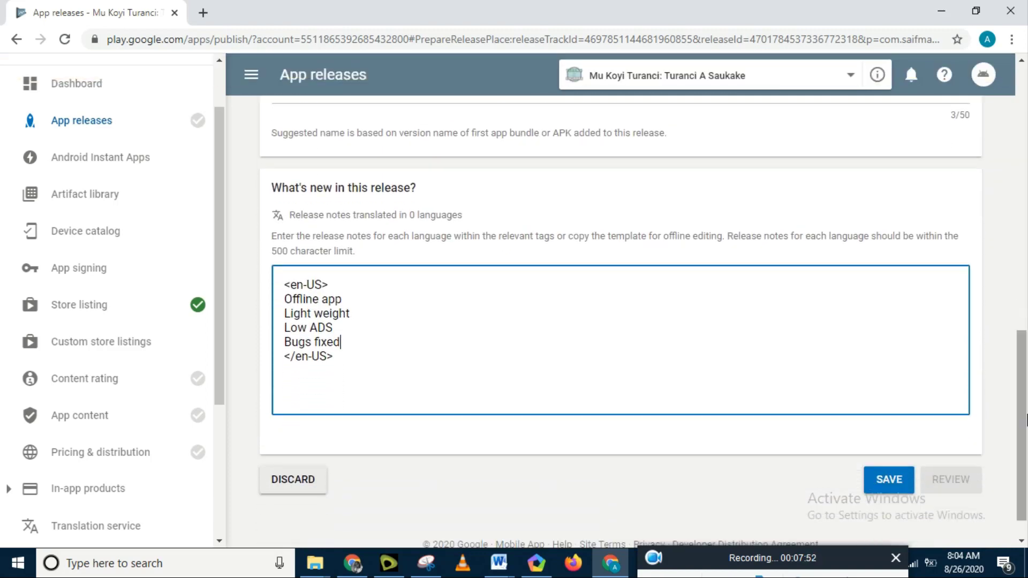
click(887, 482)
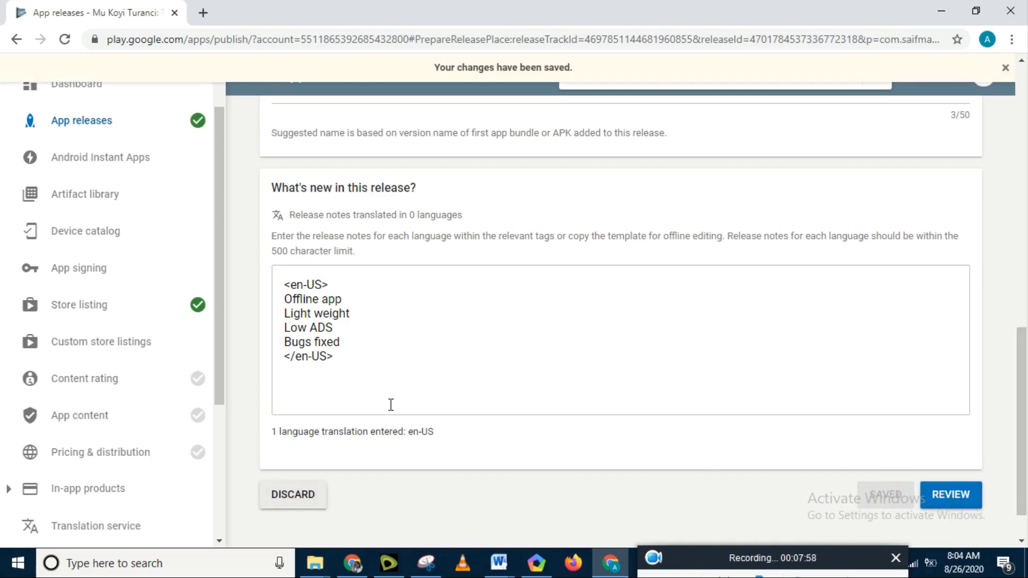
- Start the content rating questionnaire with the contact e-mail address entered and confirmed, and the category Reference, News, or Educational
click(109, 380)
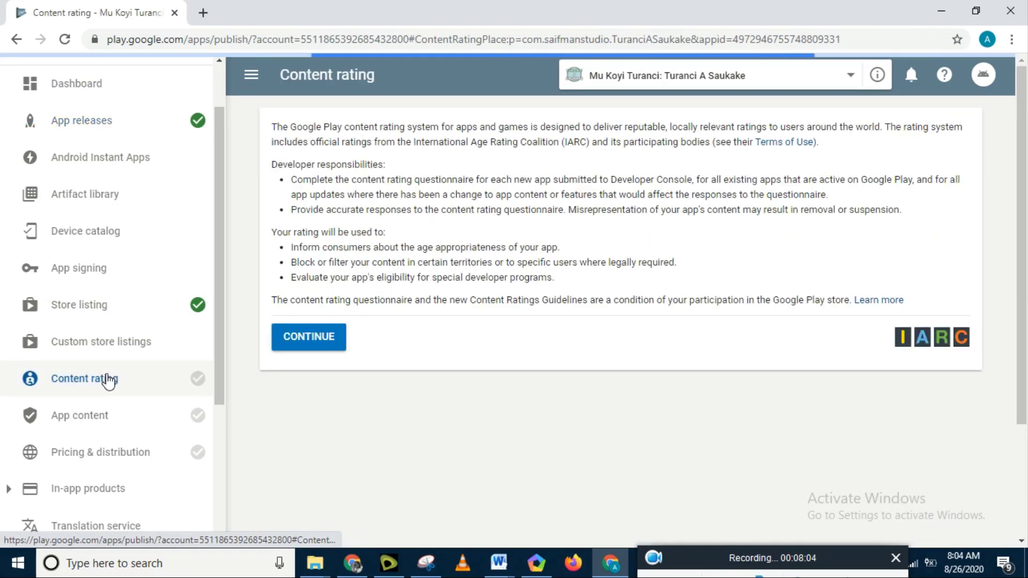
click(309, 343)
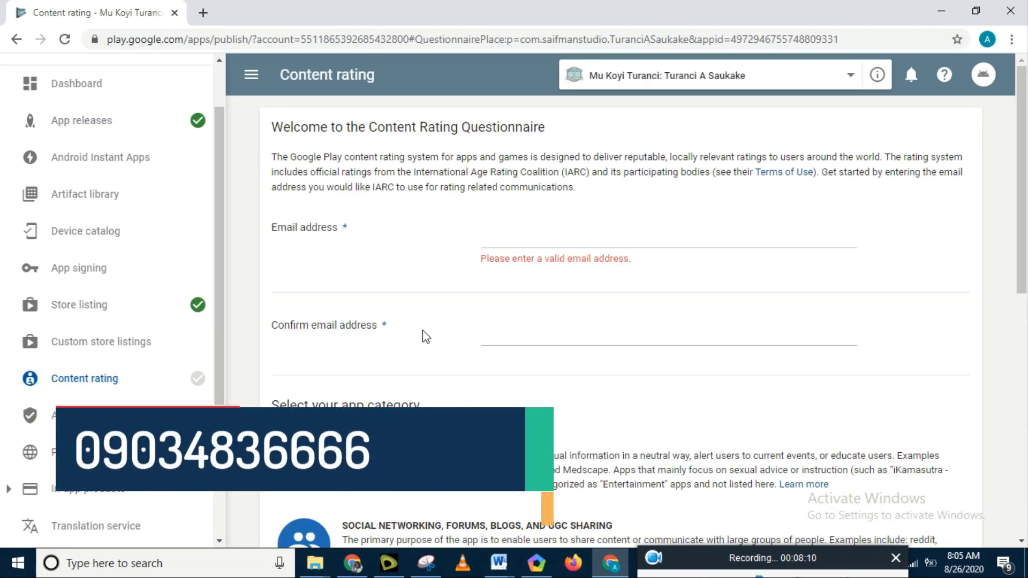
click(533, 240)
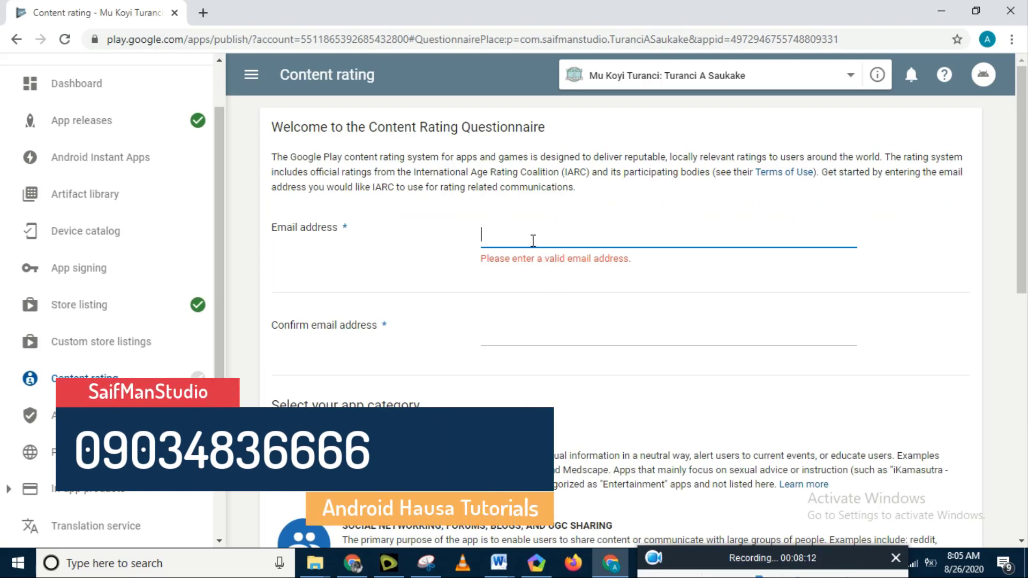
text(s)
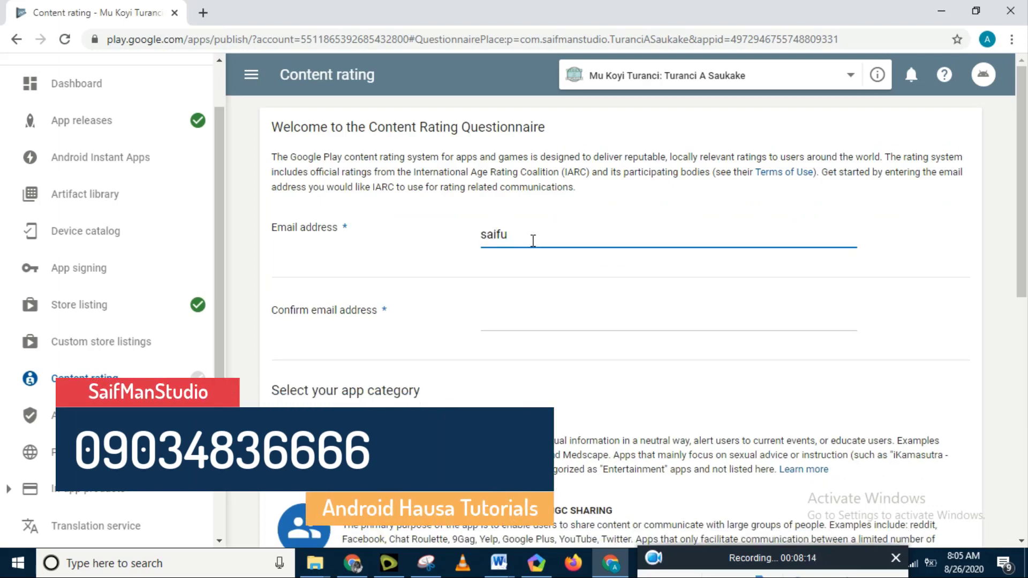
text(aifman)
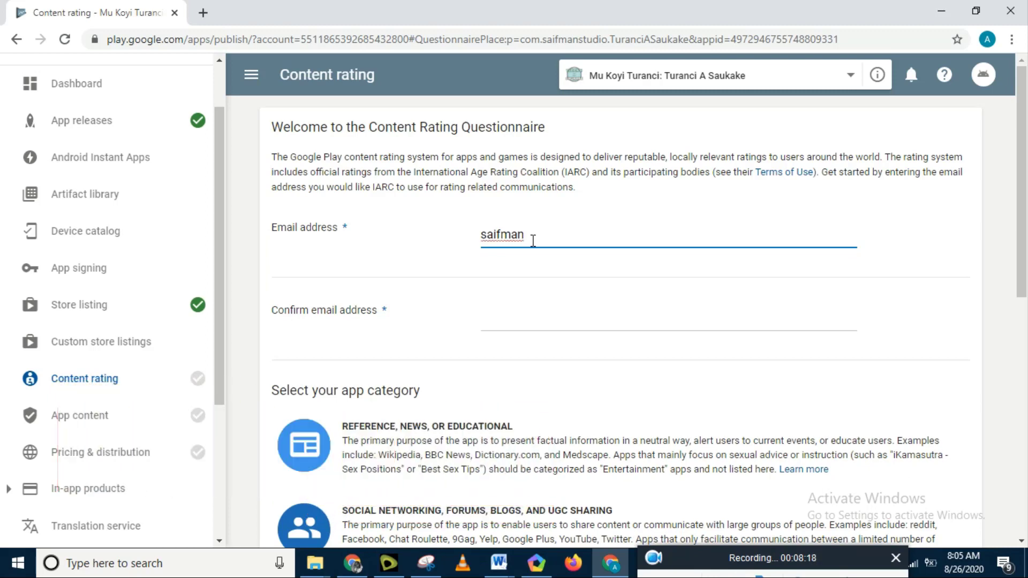
click(555, 317)
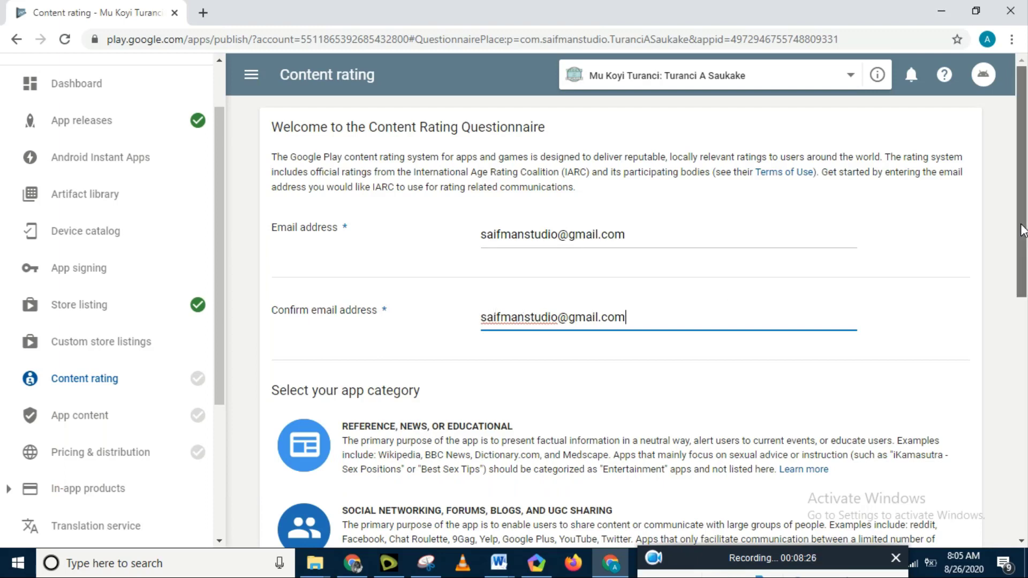
drag(1023, 234, 1011, 327)
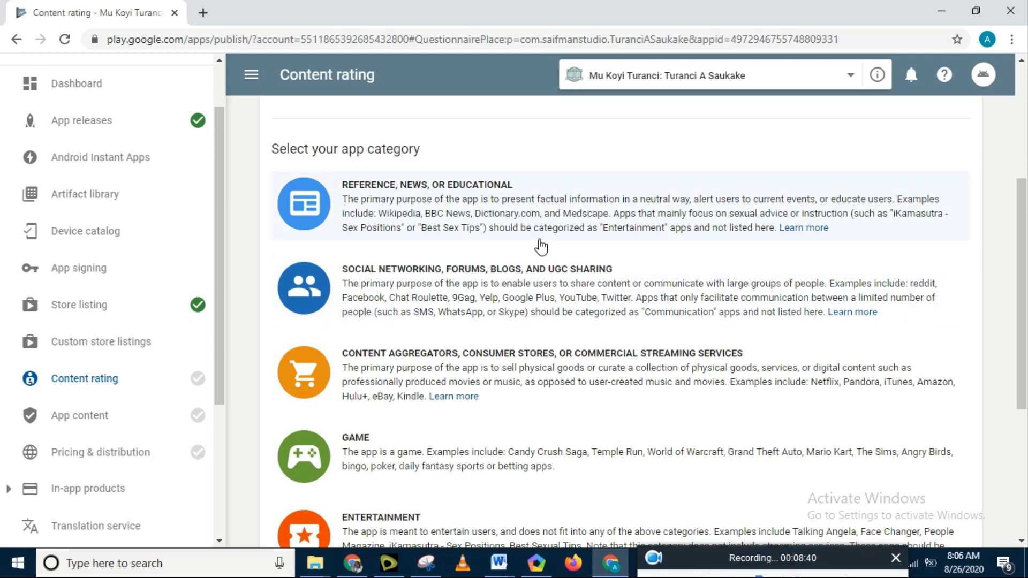
click(470, 204)
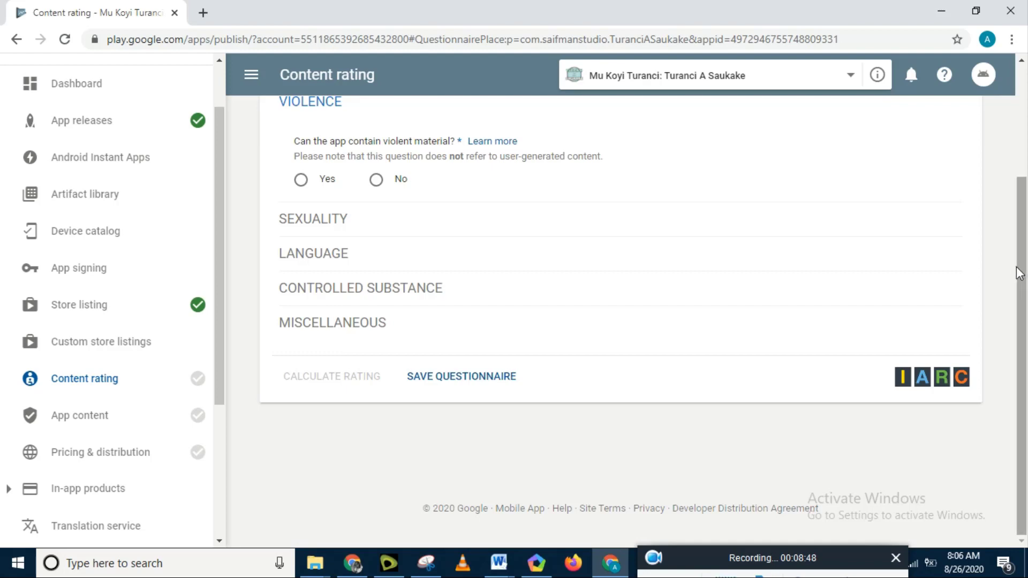
- Answer No to the violence, sexuality, offensive language and controlled substance questions of the content rating questionnaire
drag(1022, 284, 1023, 268)
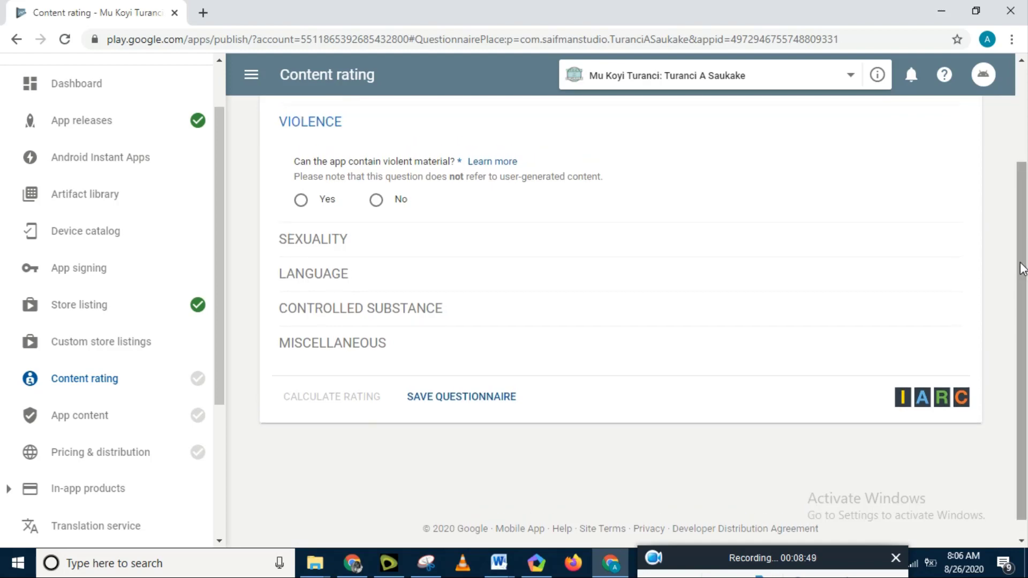
click(377, 201)
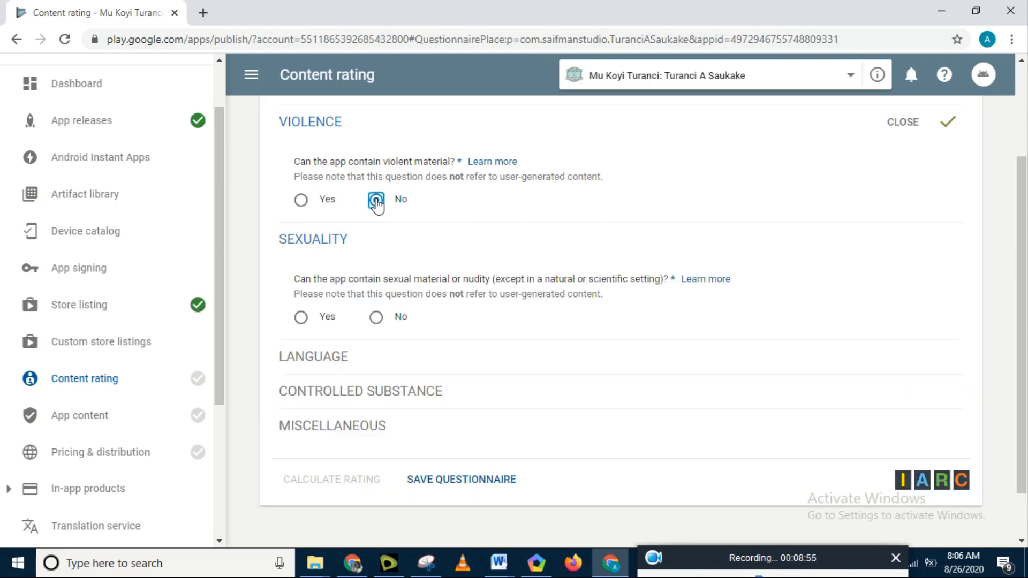
click(376, 319)
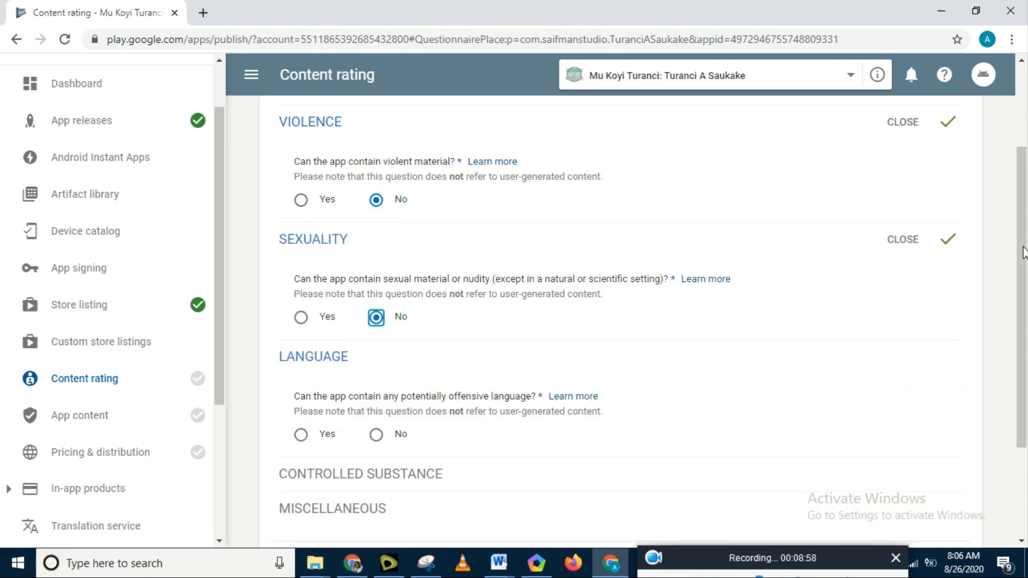
scroll(1024, 251, down, 3)
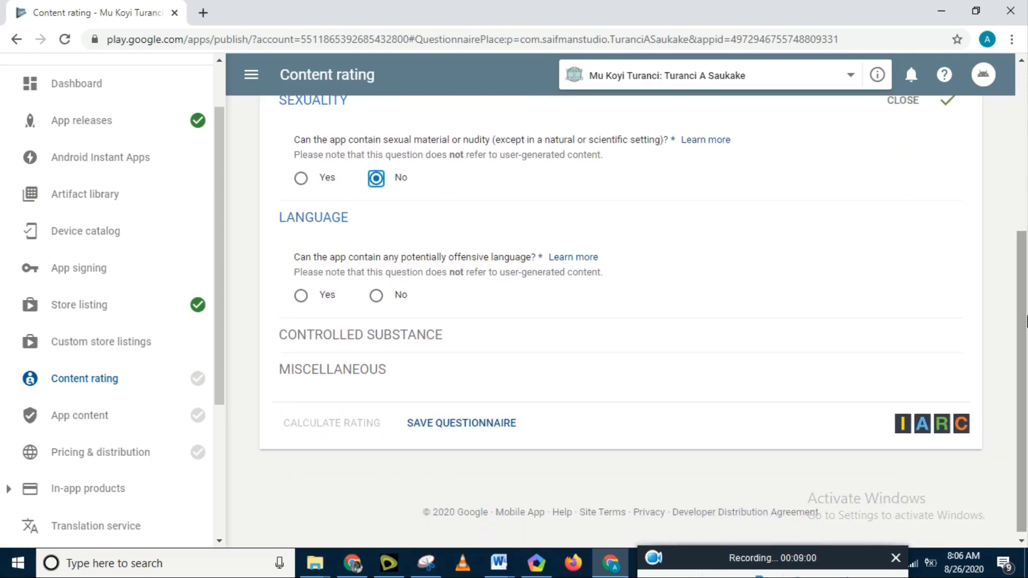
click(376, 296)
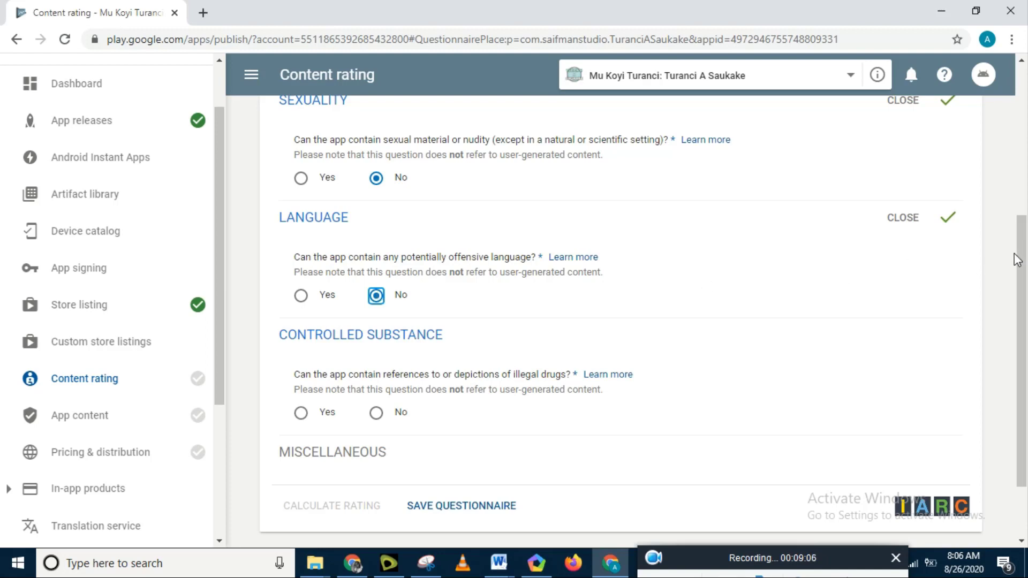
scroll(1016, 259, down, 2)
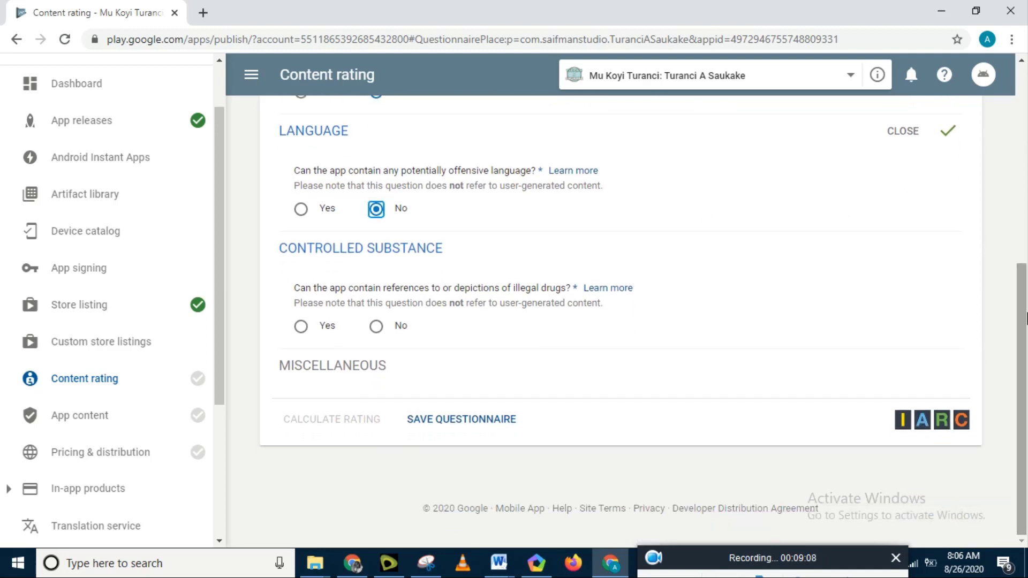
click(377, 328)
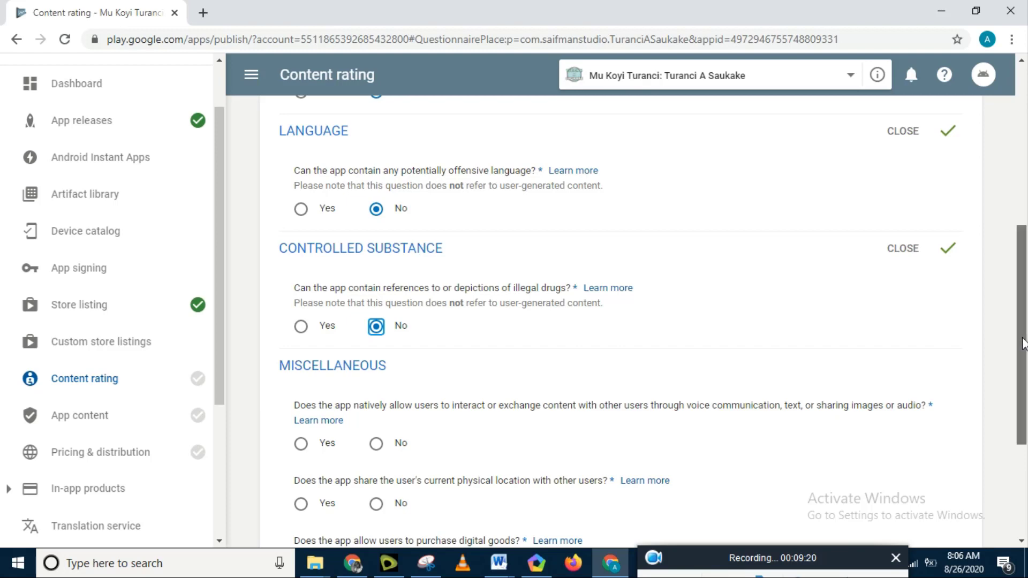
- Answer No to the miscellaneous questions on user interaction, location sharing and digital purchases, and save the questionnaire
scroll(1024, 353, down, 2)
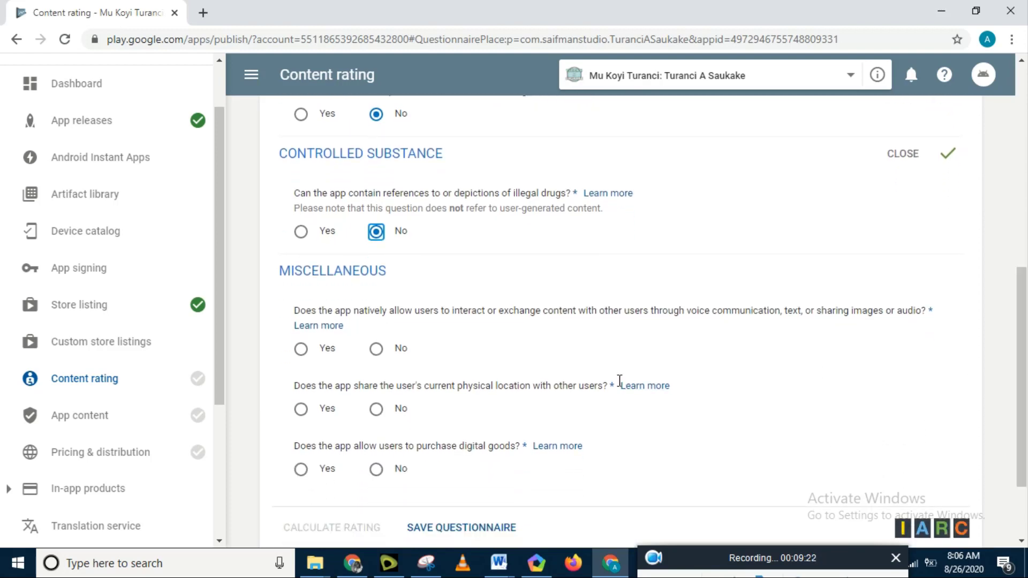
click(378, 354)
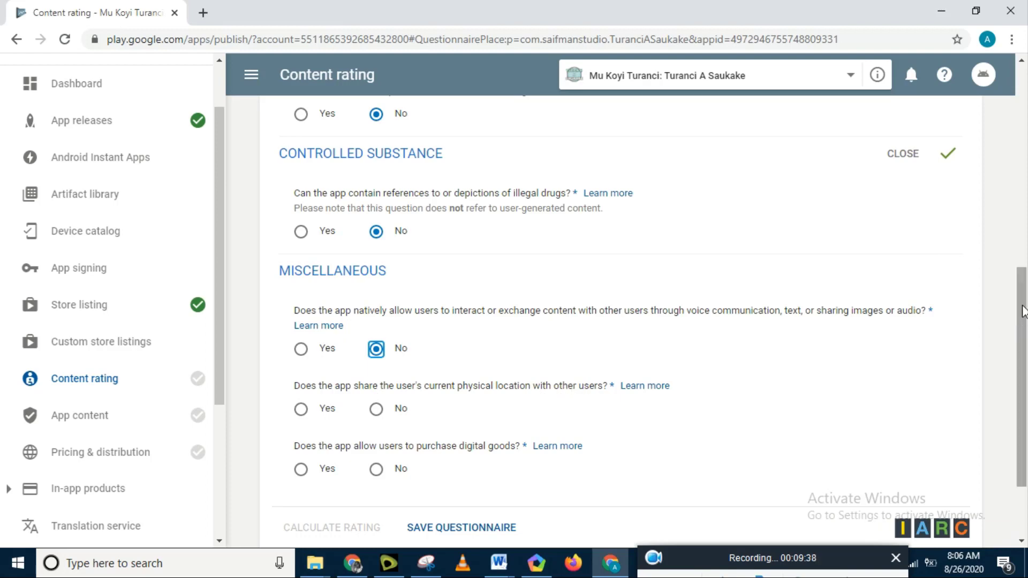
drag(1022, 311, 1023, 357)
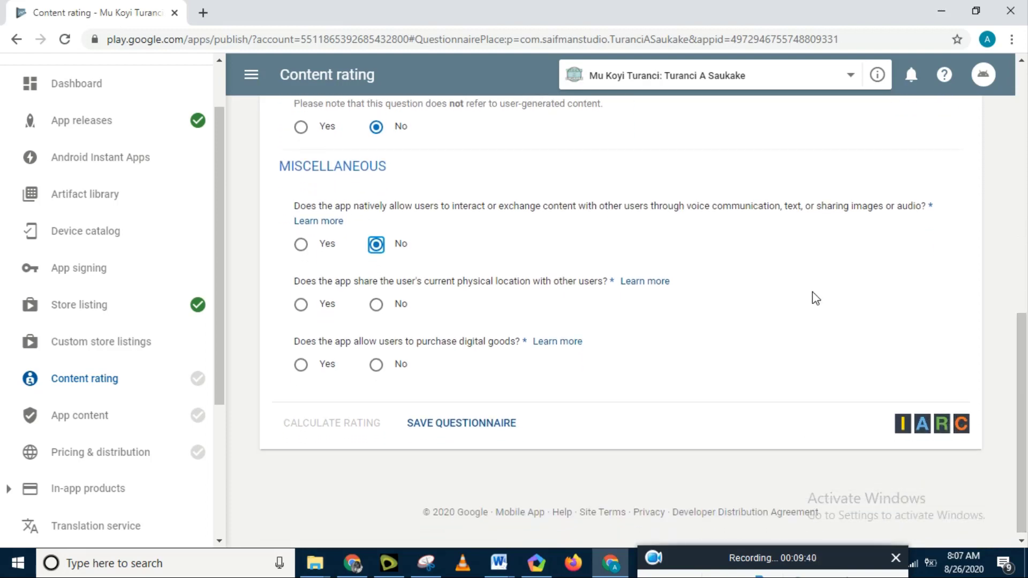
click(377, 306)
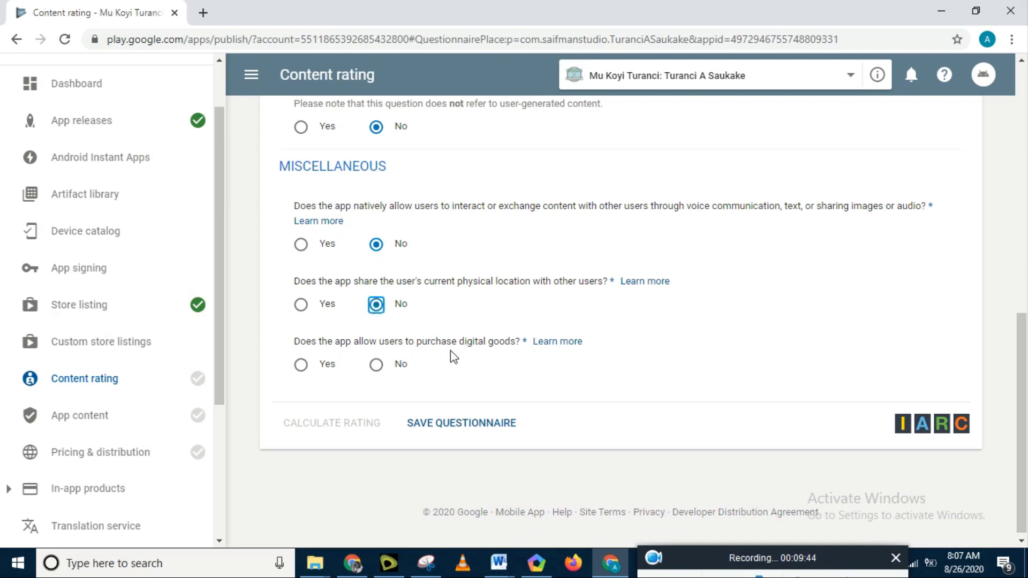
click(377, 369)
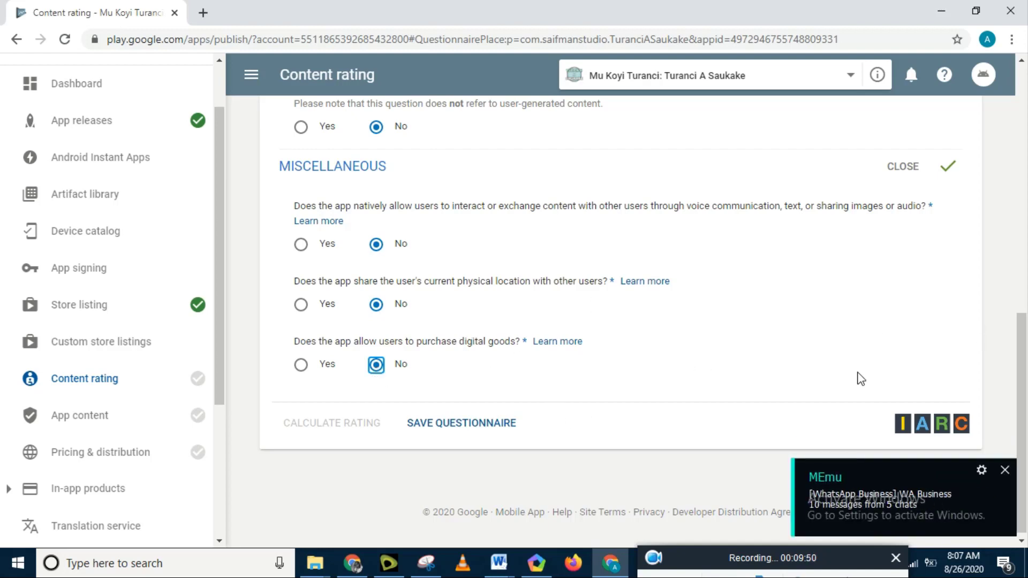
click(475, 423)
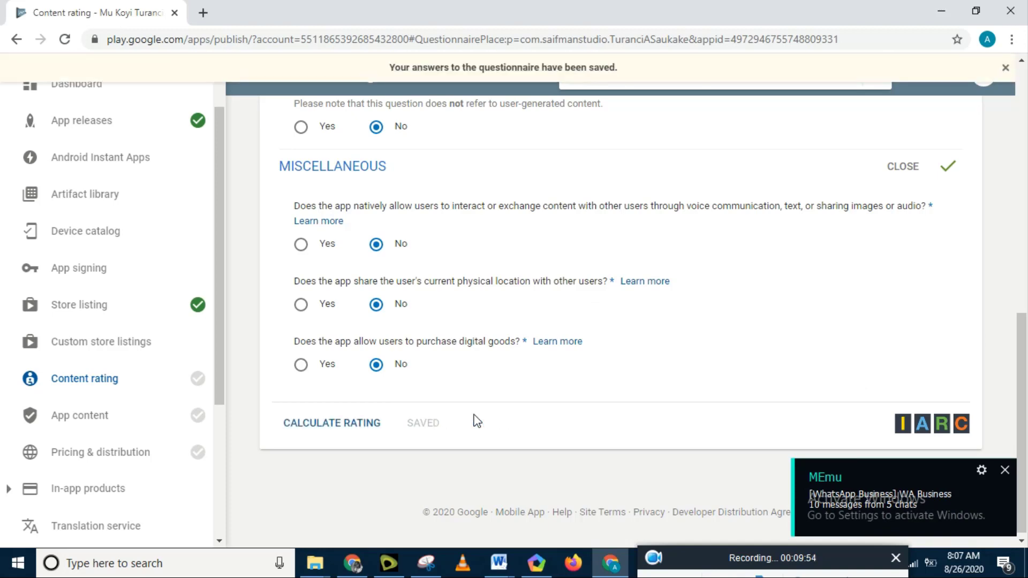
- Review the saved questionnaire answers and calculate the app's content rating
scroll(1020, 348, up, 2)
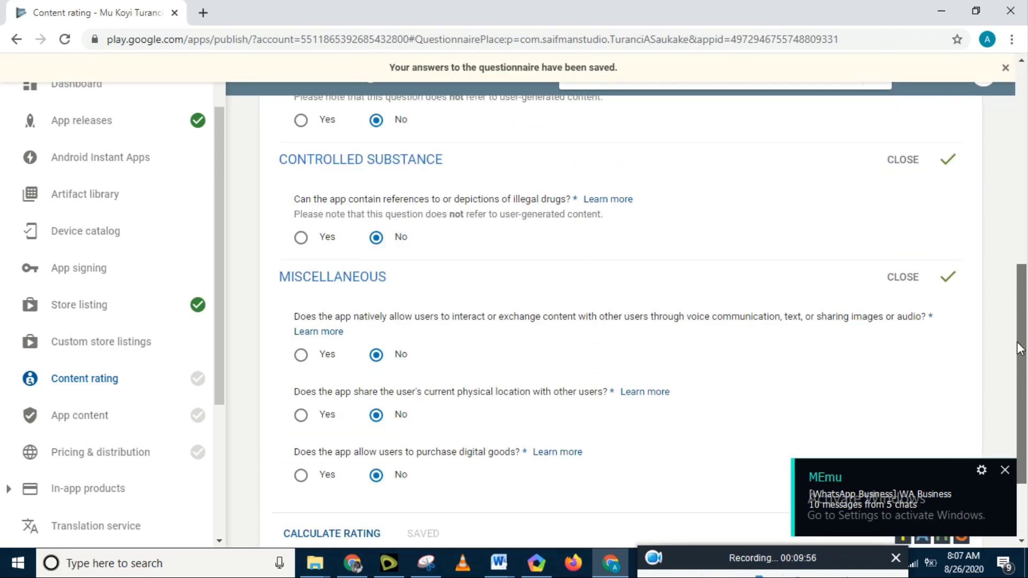
drag(1020, 348, 1020, 269)
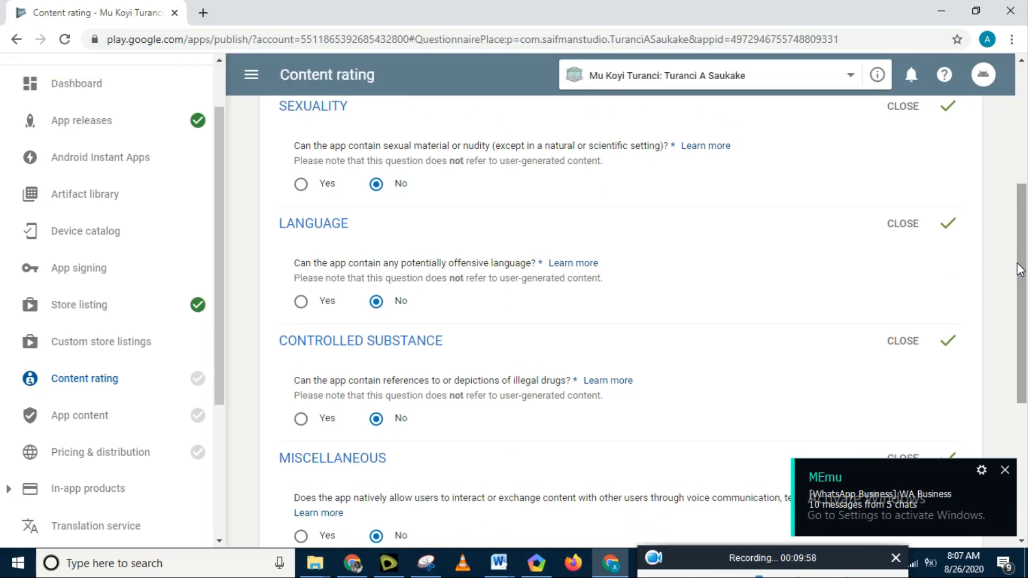
scroll(1020, 269, down, 3)
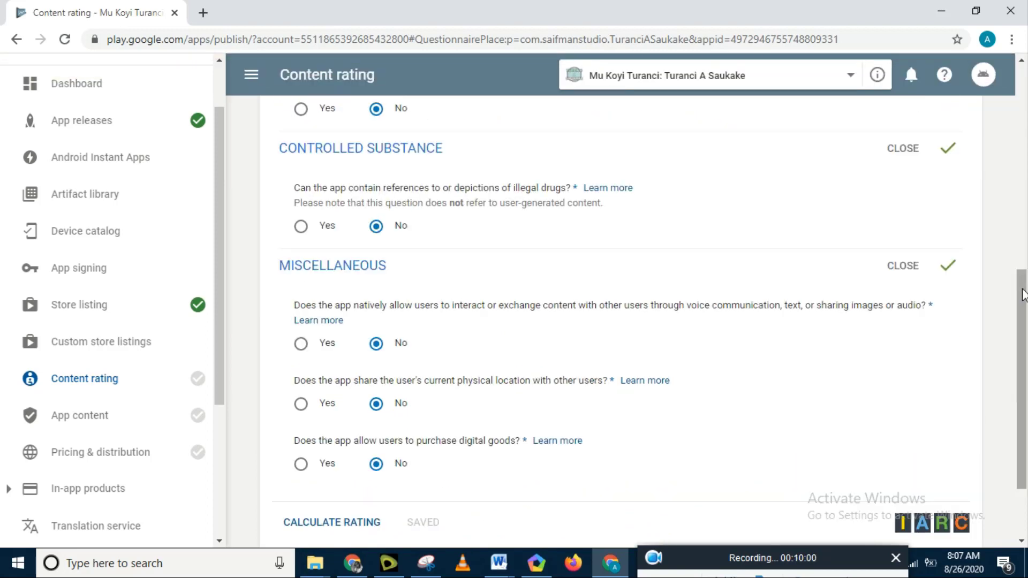
scroll(1023, 289, down, 2)
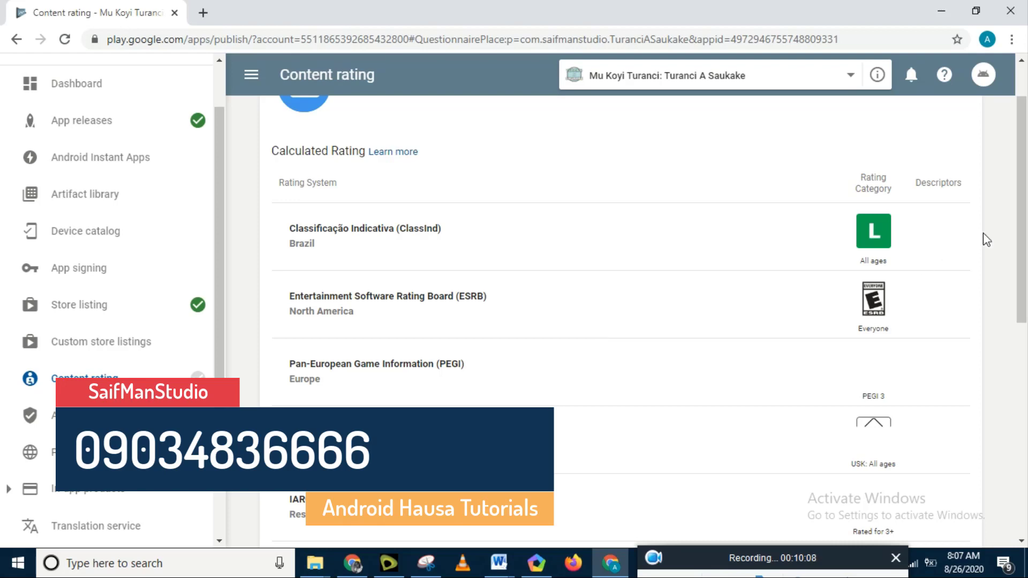
- Review the calculated ratings for each region and the disclaimer, and apply the rating to the app
drag(1024, 186, 1024, 102)
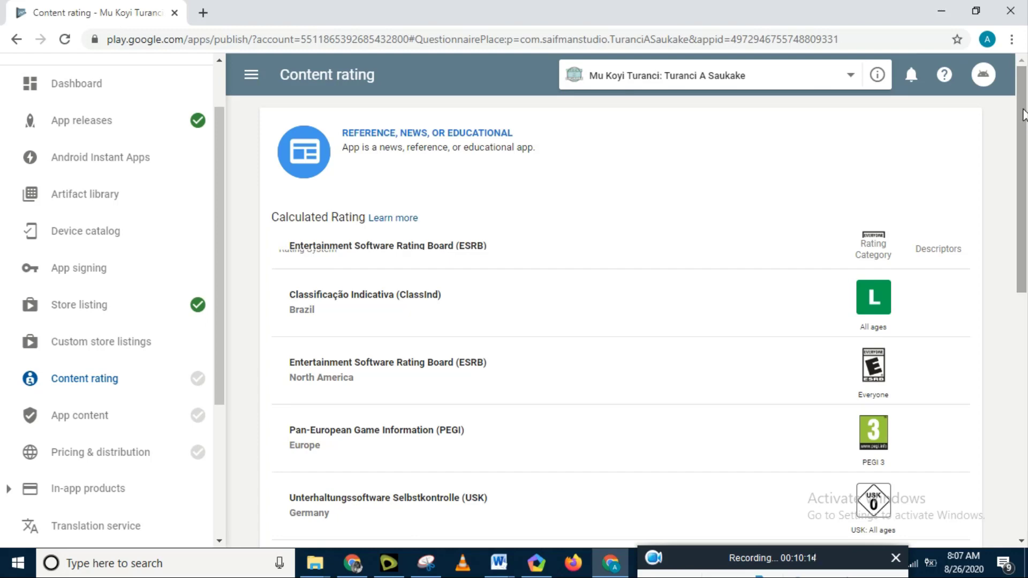
drag(1022, 129, 1022, 259)
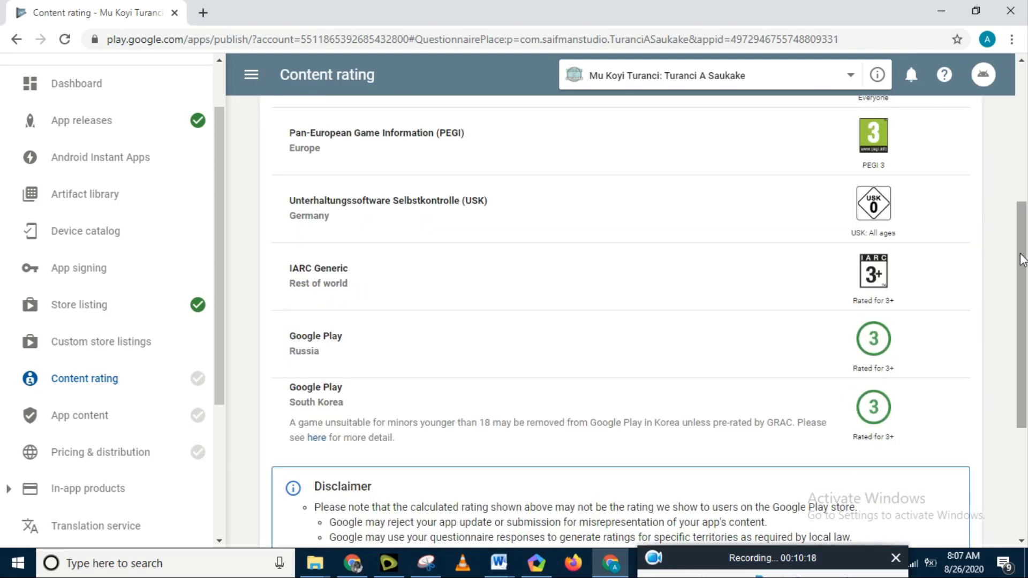
scroll(634, 416, down, 5)
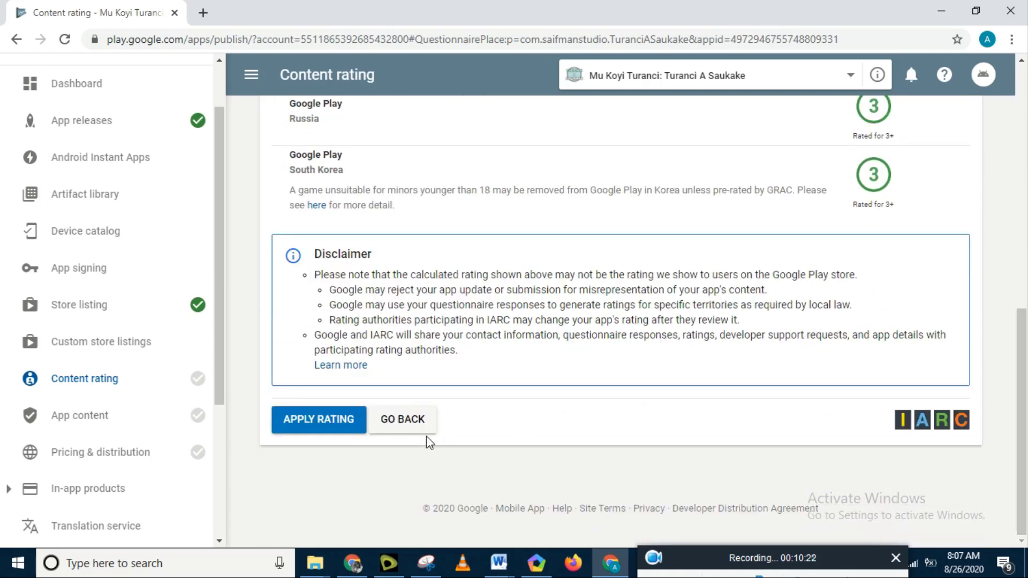
click(344, 424)
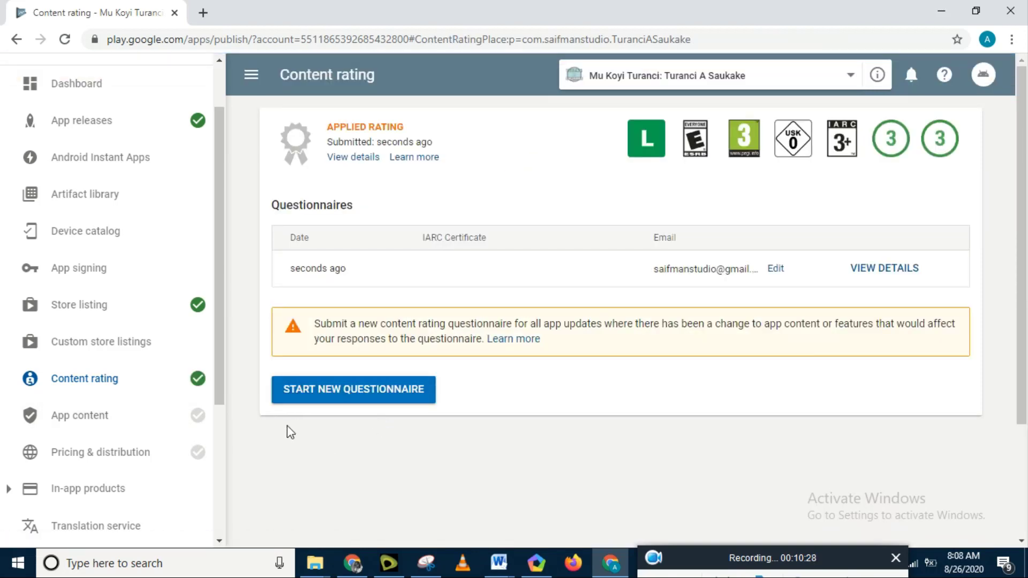
- Start the privacy policy declaration under App content, and switch to Blogger to copy the link of the page "PRIVACY POLICY (Turanci A Saukake)"
click(160, 429)
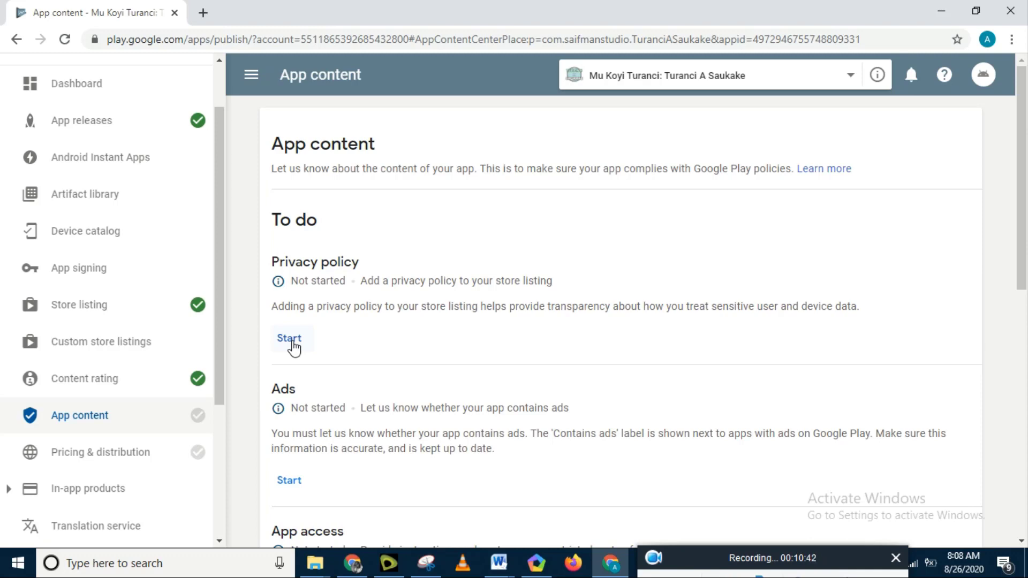
click(293, 344)
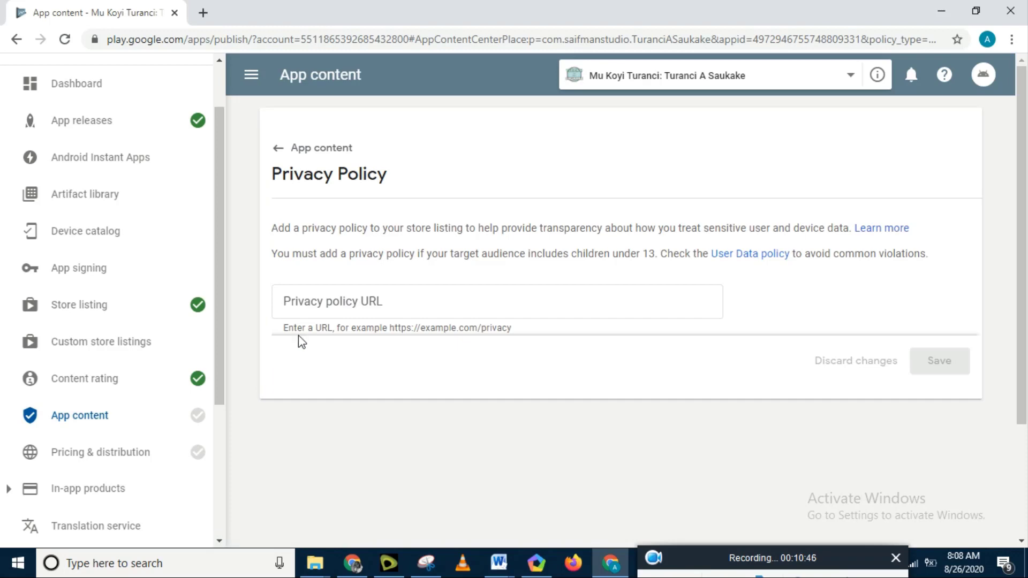
click(323, 312)
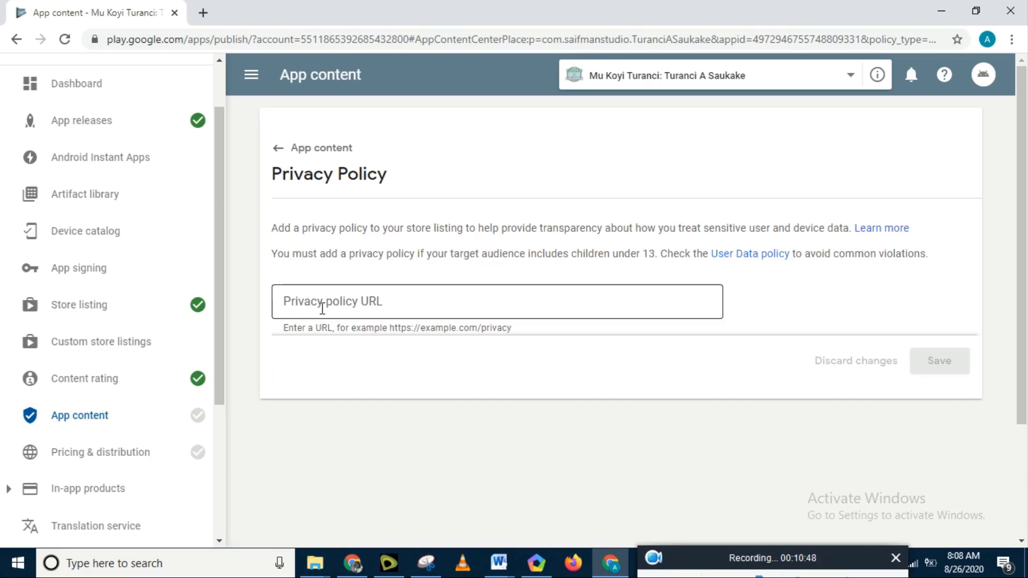
key(alt+Tab)
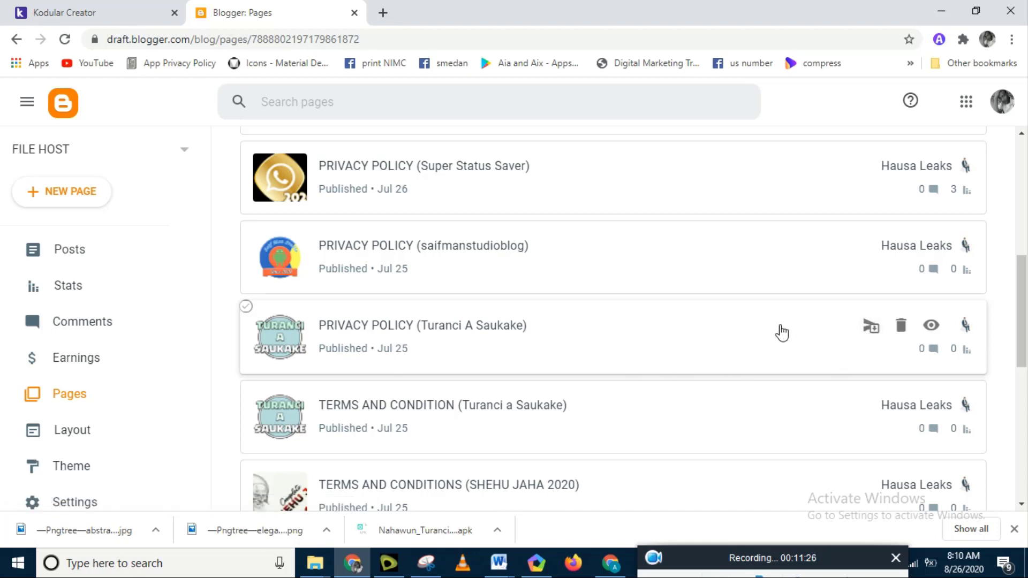
right_click(929, 329)
click(860, 431)
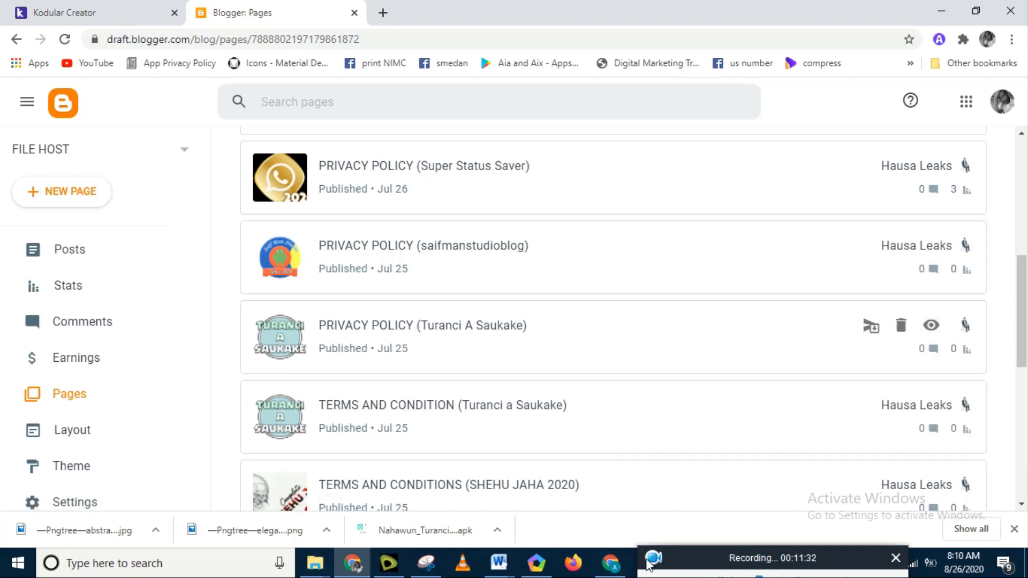
click(605, 568)
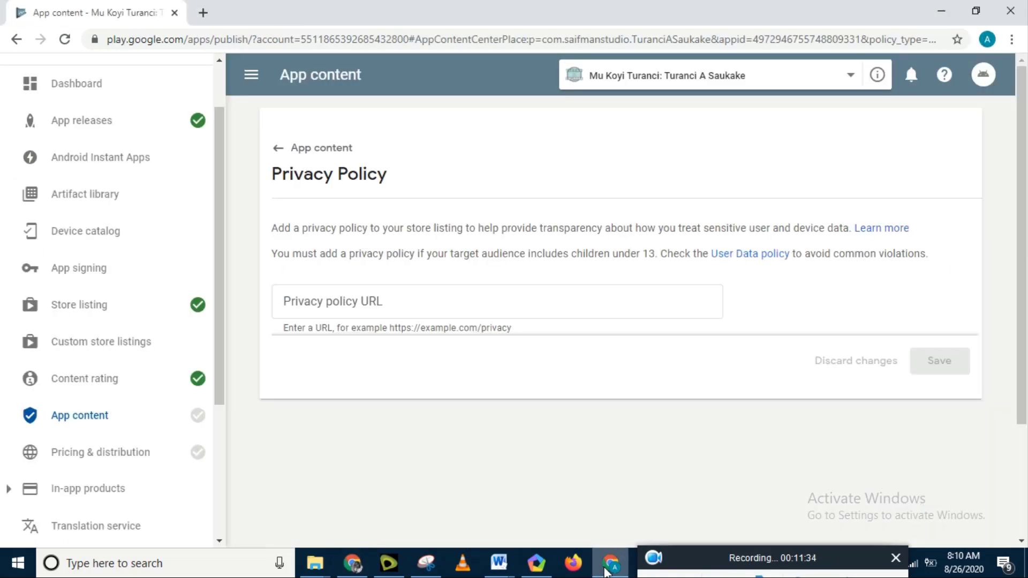
click(360, 302)
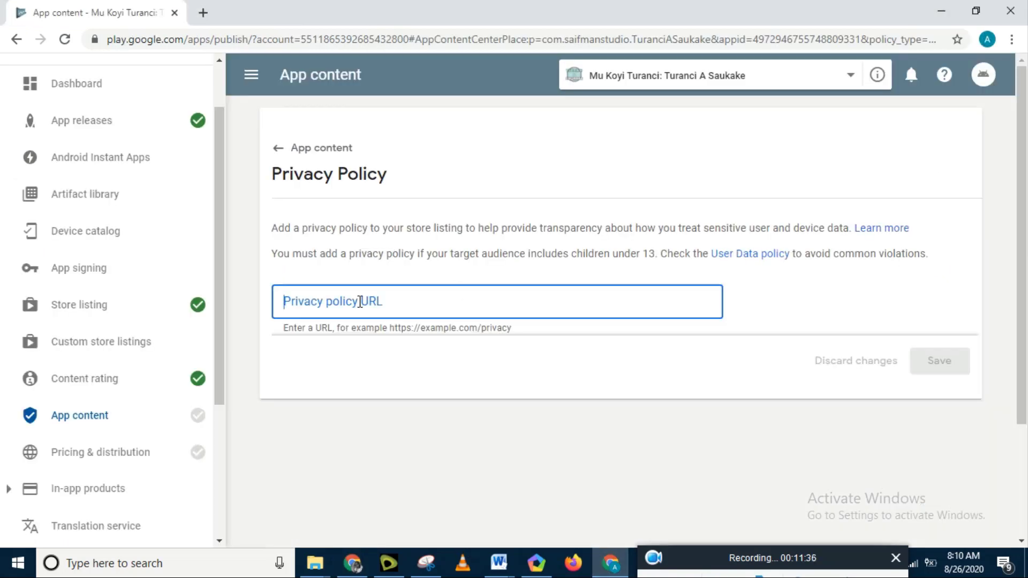
key(ctrl+v)
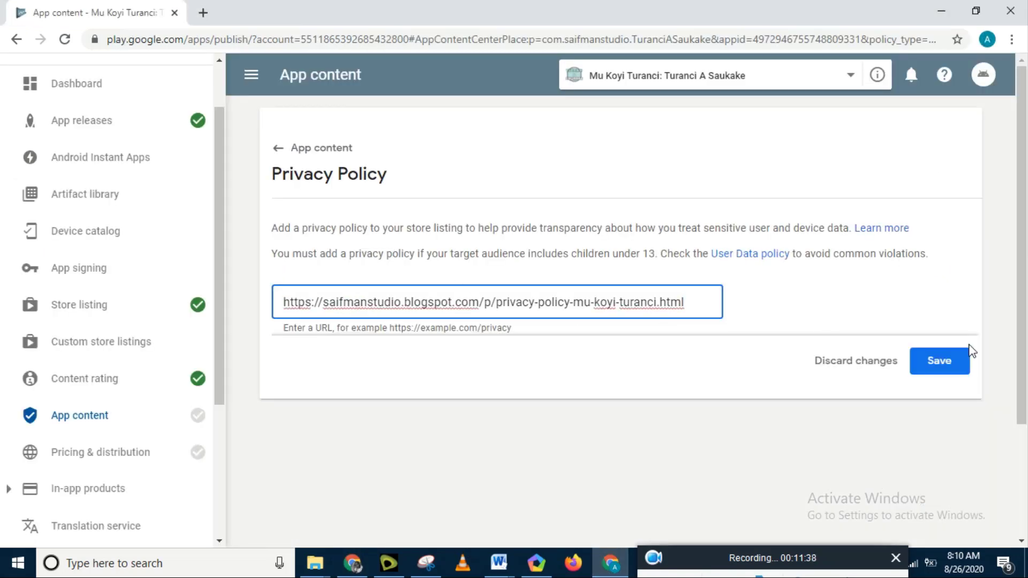
click(937, 363)
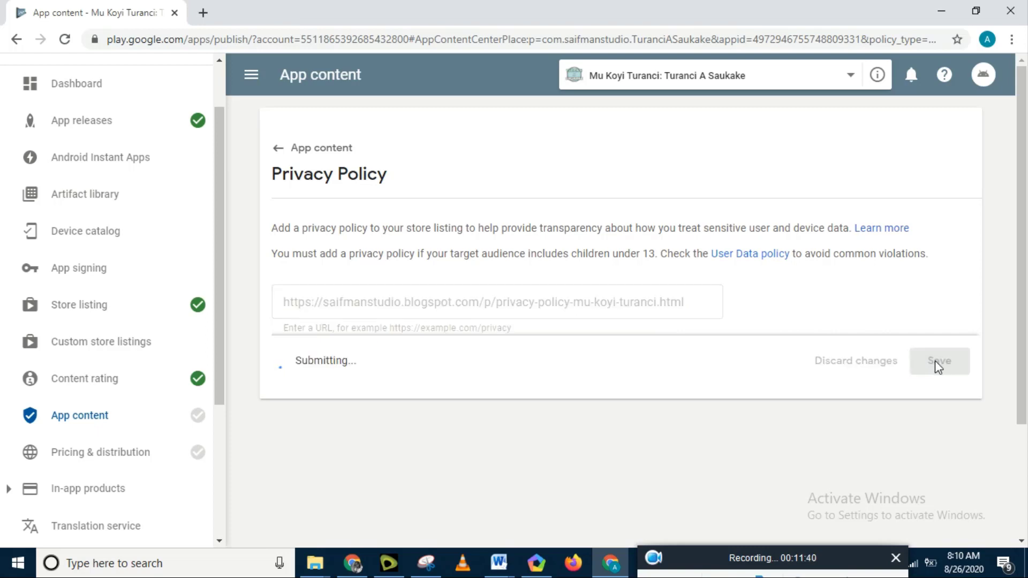
key(ctrl+f)
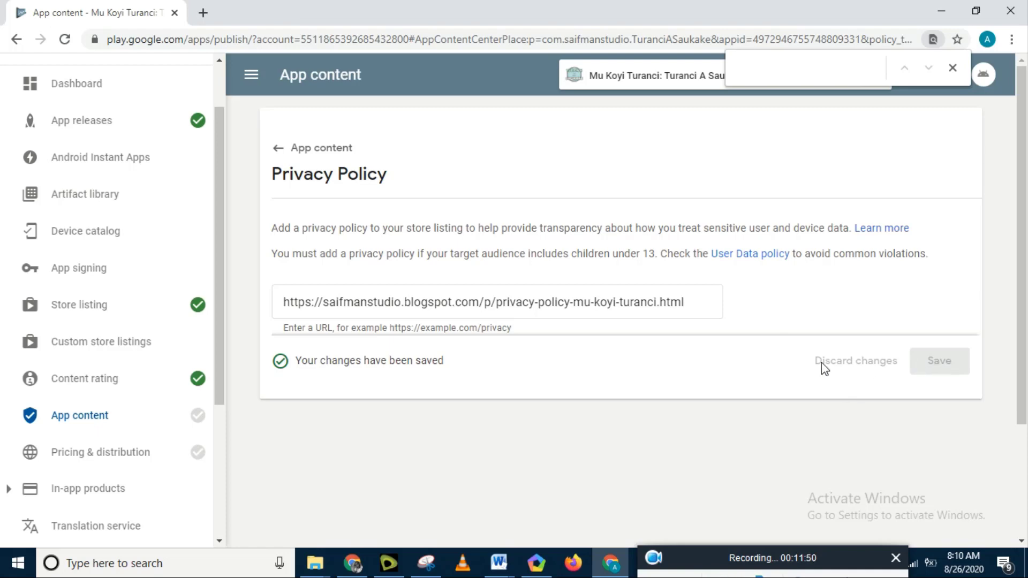
- Return to the App content list, declare in the Ads section that the app contains ads, and save the answer
click(276, 144)
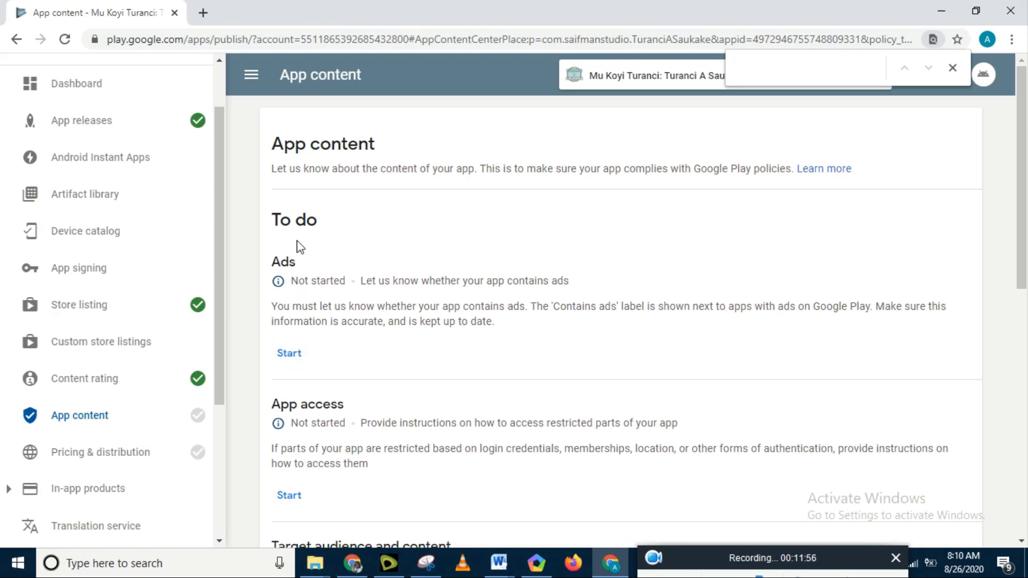
click(289, 353)
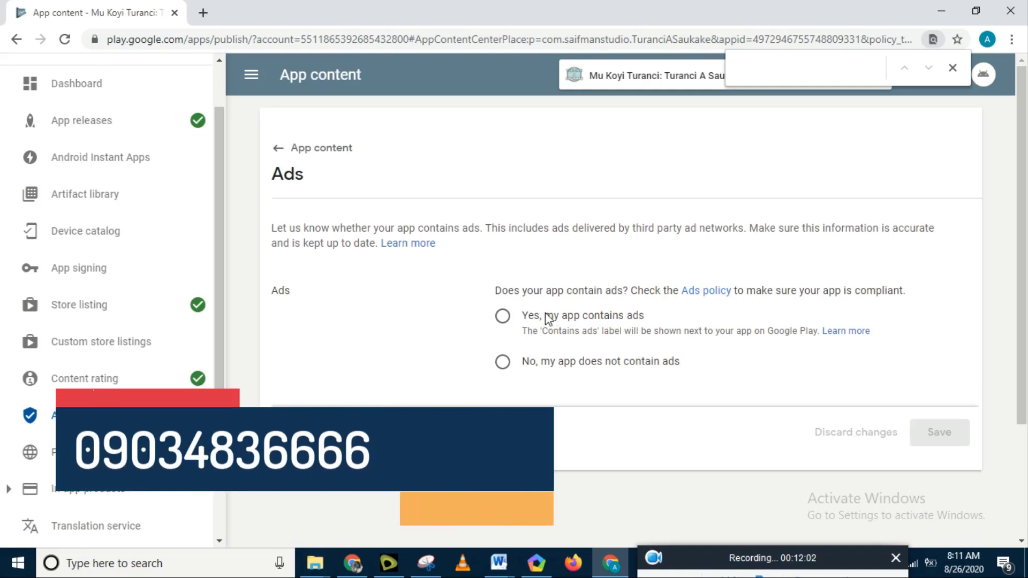
click(523, 317)
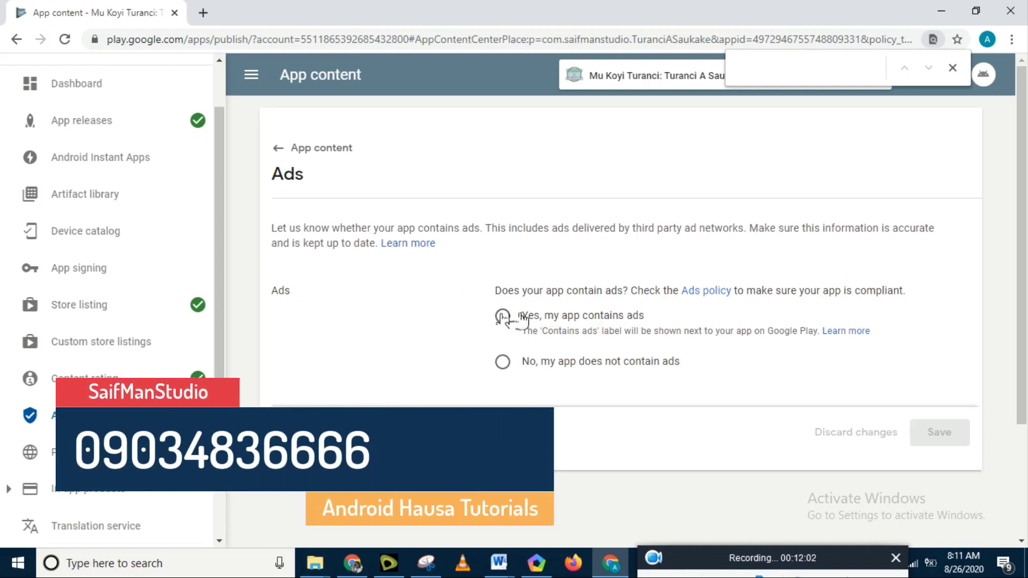
click(948, 432)
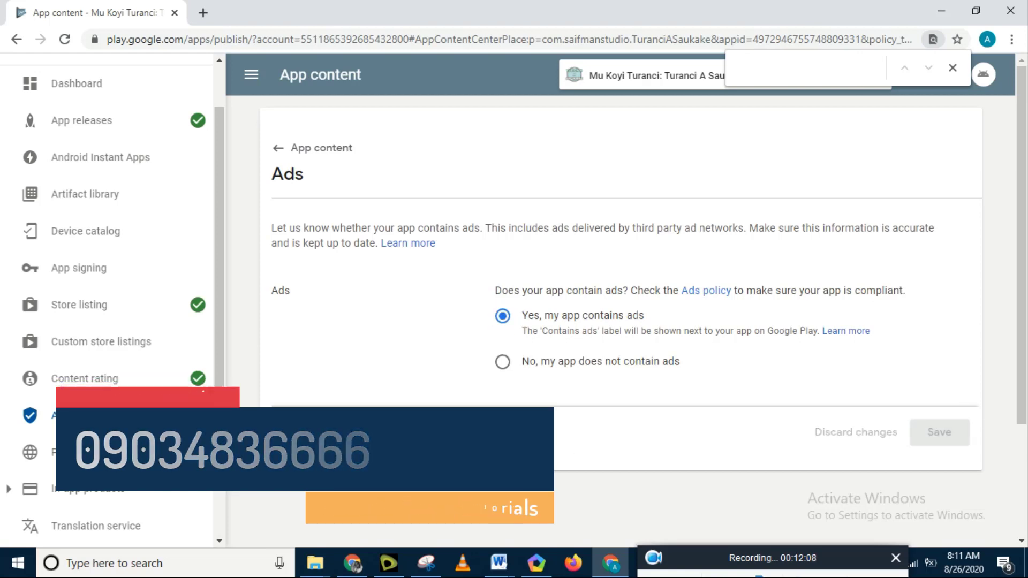
- Return to the App content list, declare under App access that all functionality is available without special access, and save the answer
click(278, 149)
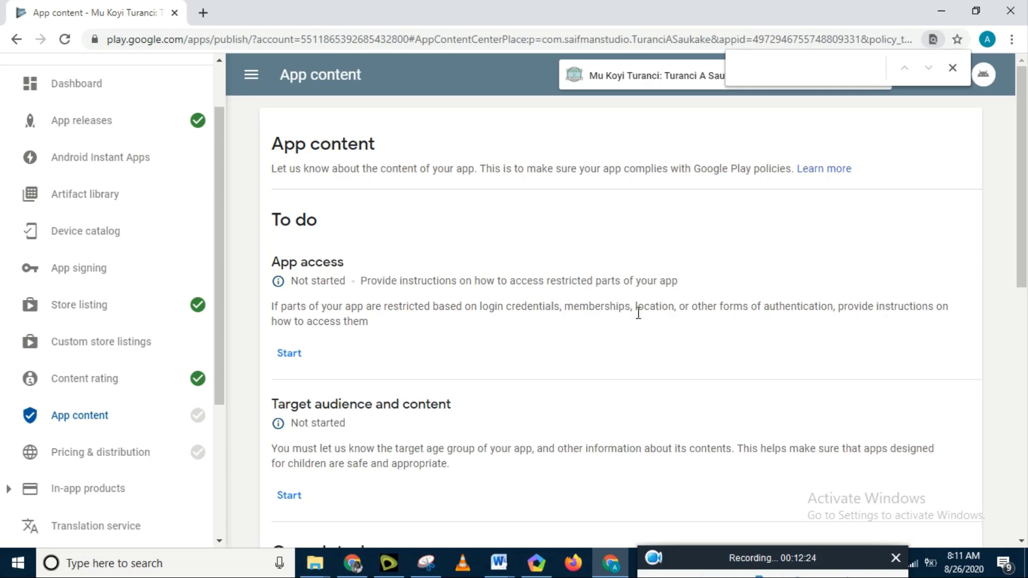
click(291, 355)
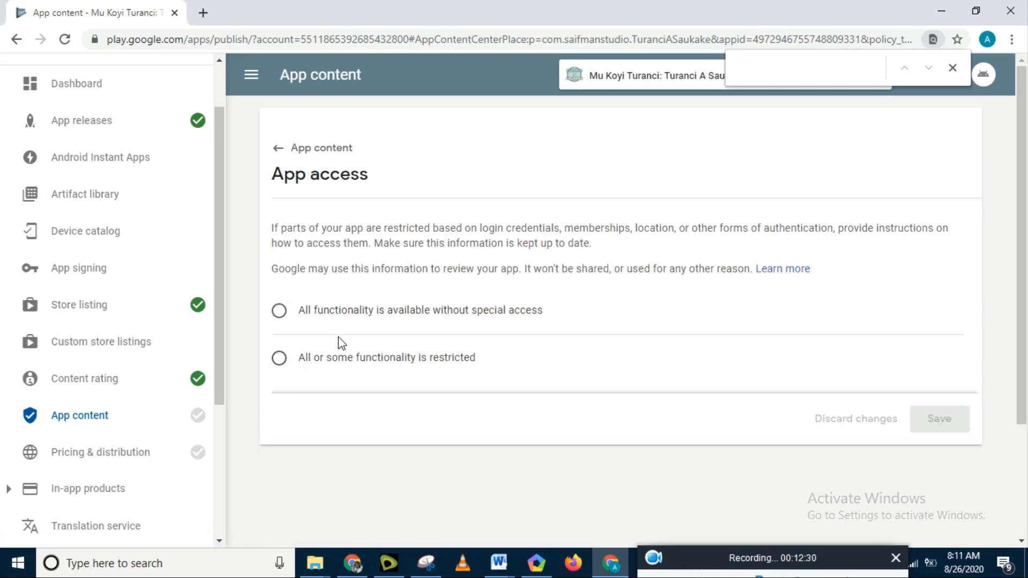
click(279, 310)
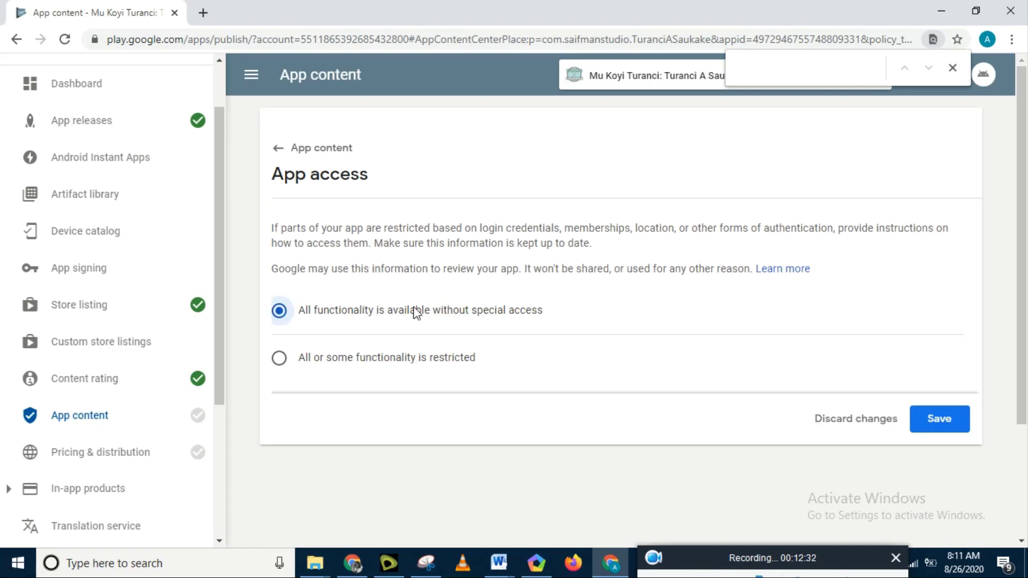
click(939, 423)
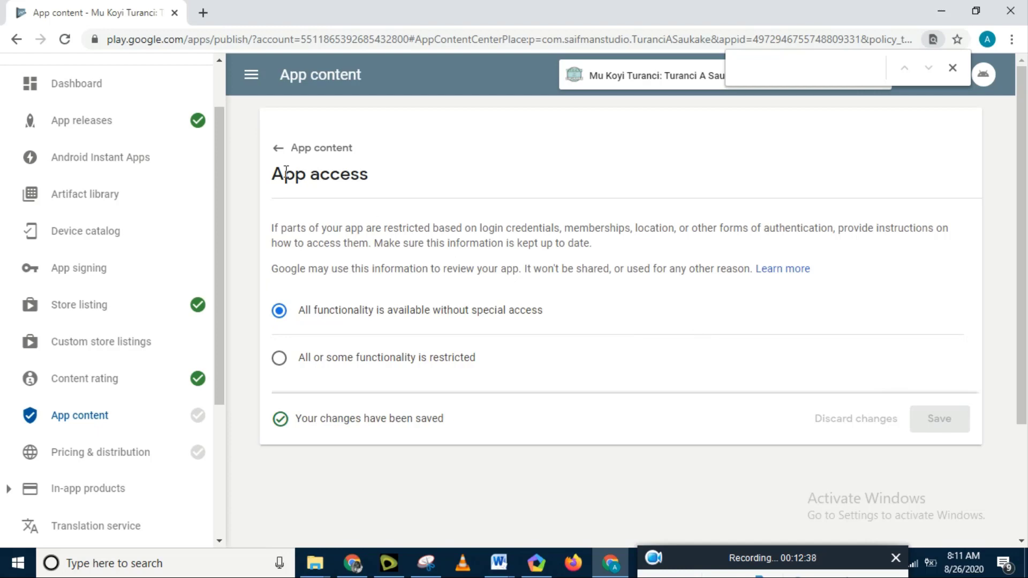
- Return to the App content list, start the Target audience and content declaration, and set the target age group to 18 and over
click(276, 154)
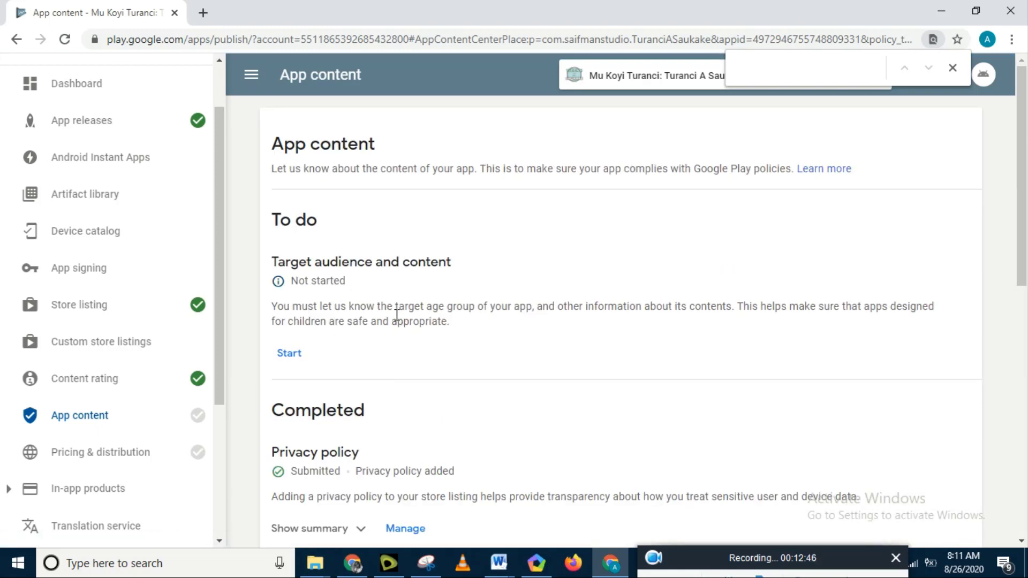
click(287, 354)
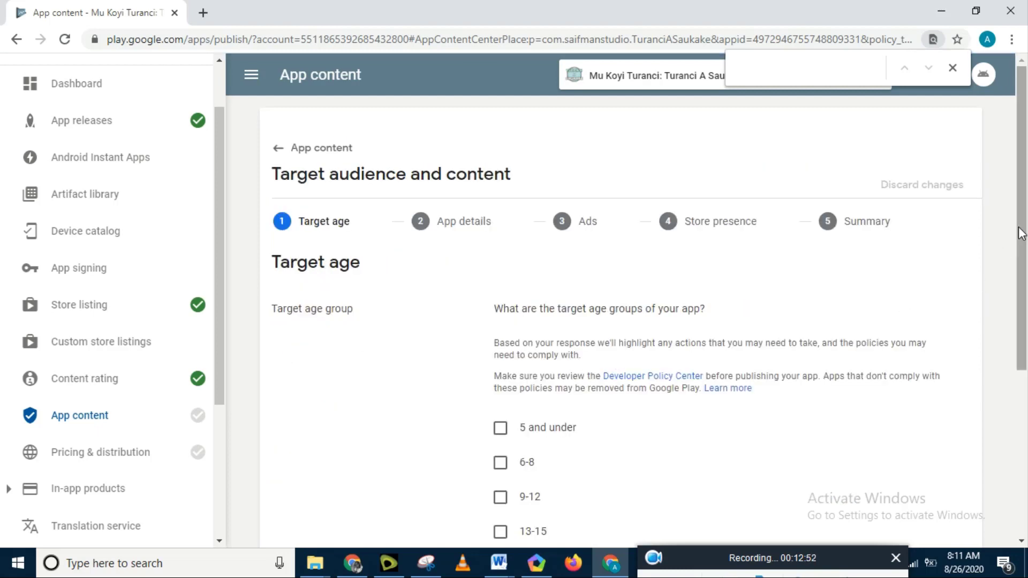
drag(1020, 233, 1024, 338)
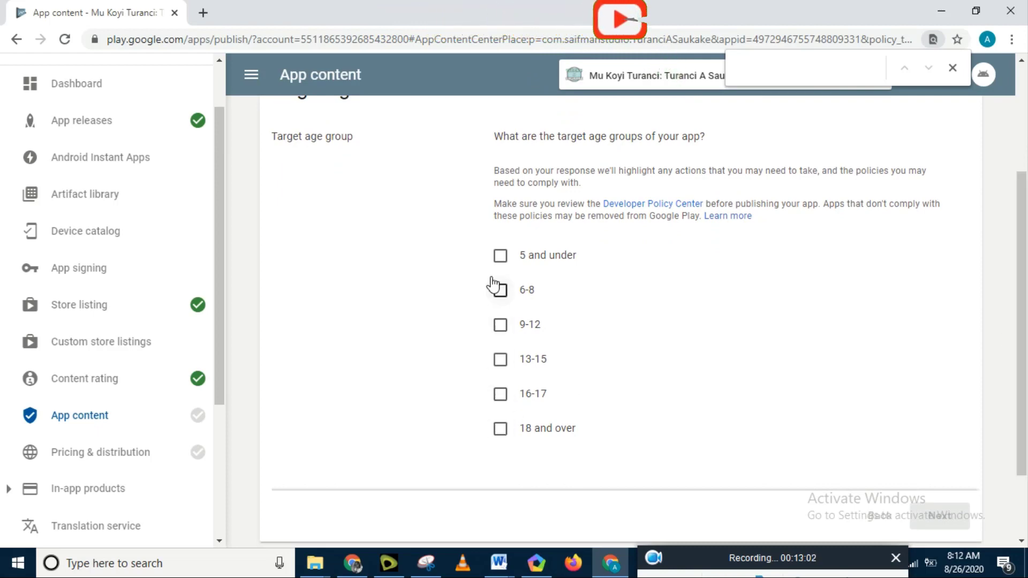
click(497, 431)
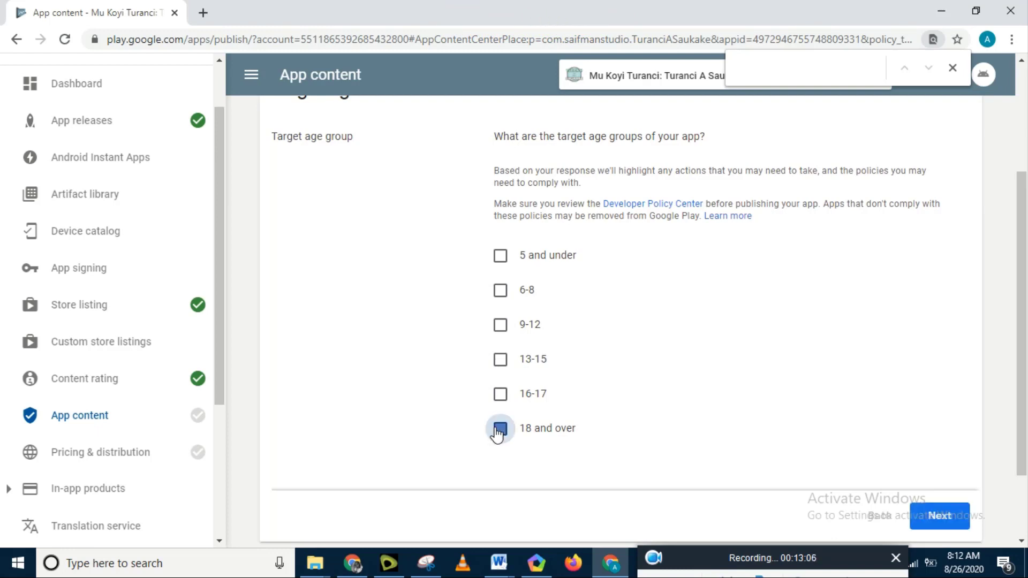
click(929, 517)
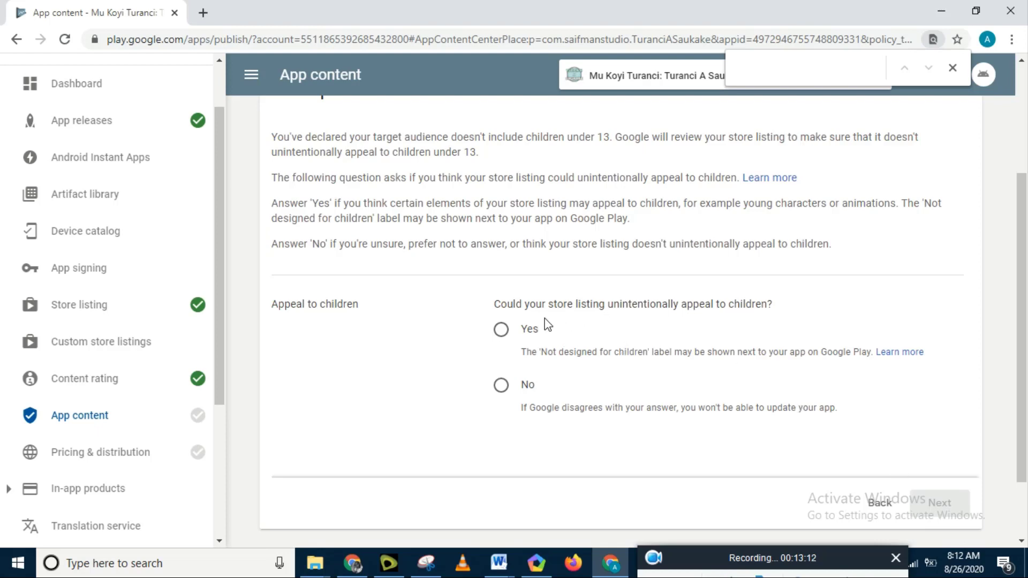
- Answer Yes to whether the store listing could unintentionally appeal to children, save the declaration, and return to the App content overview
click(502, 336)
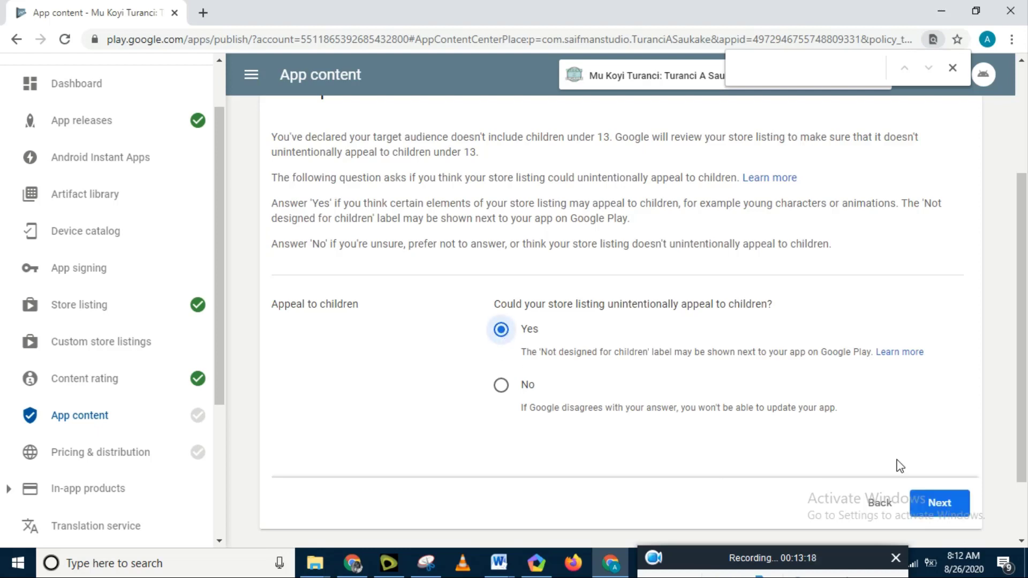
click(947, 499)
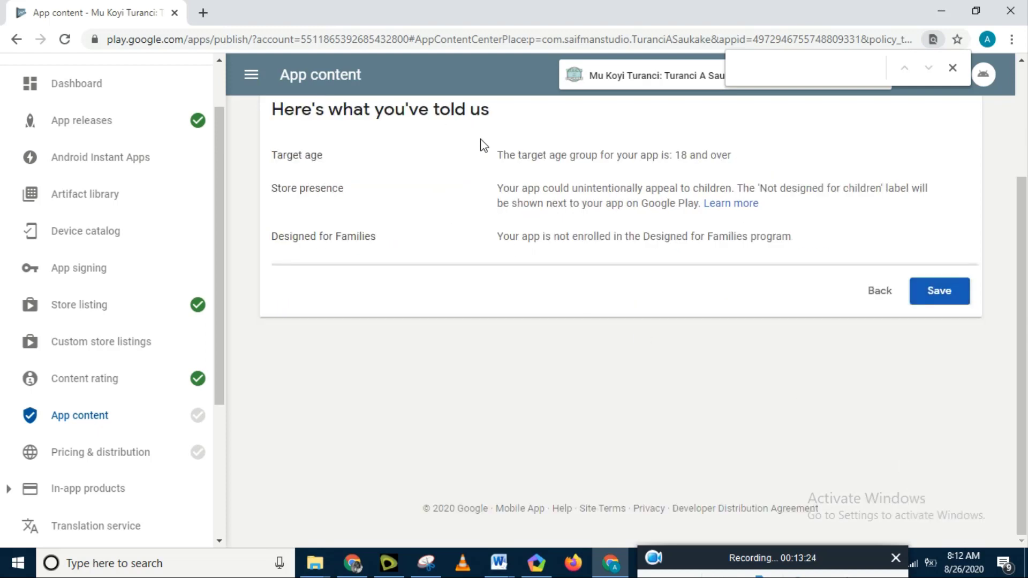
click(930, 290)
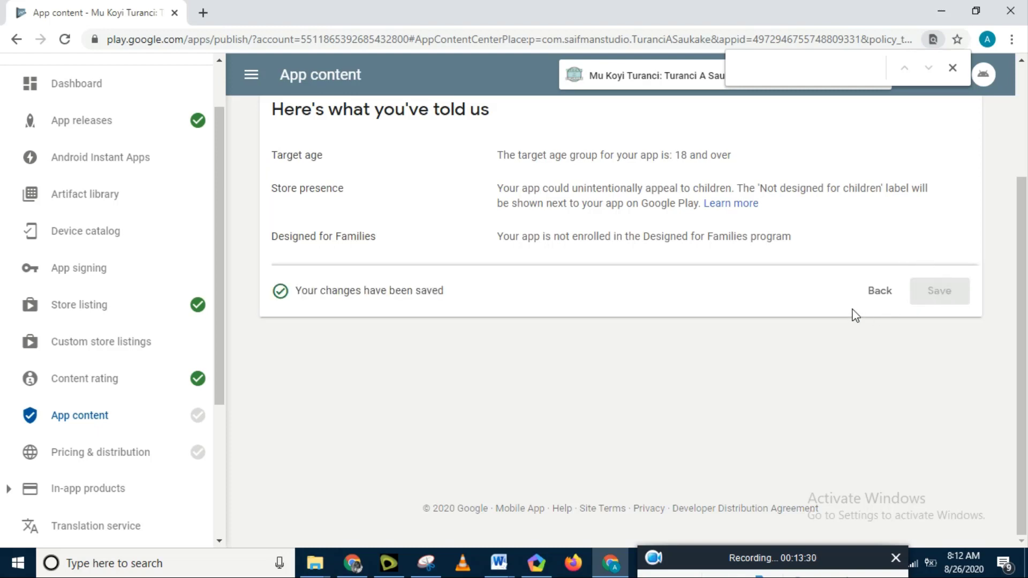
click(879, 296)
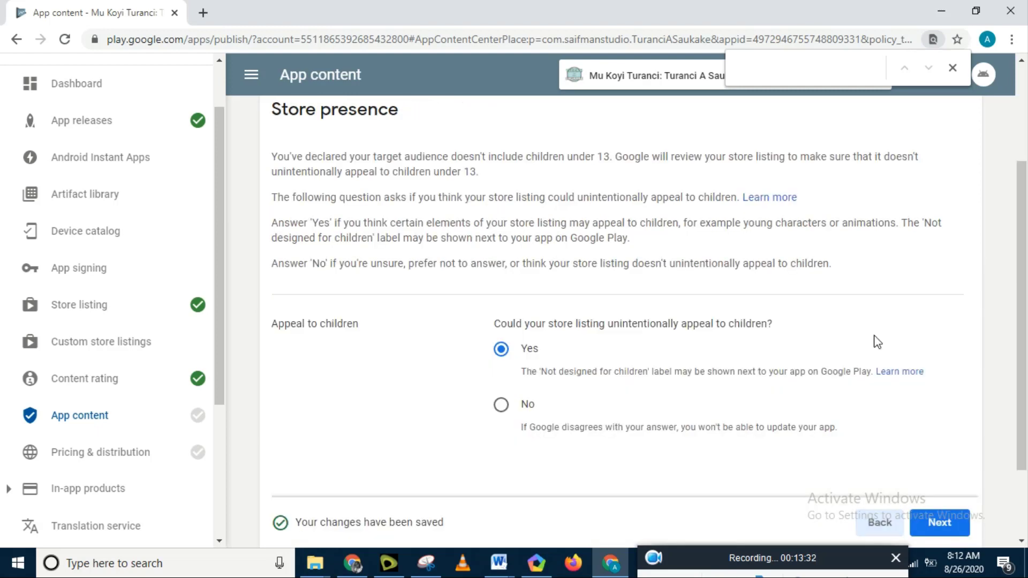
click(155, 425)
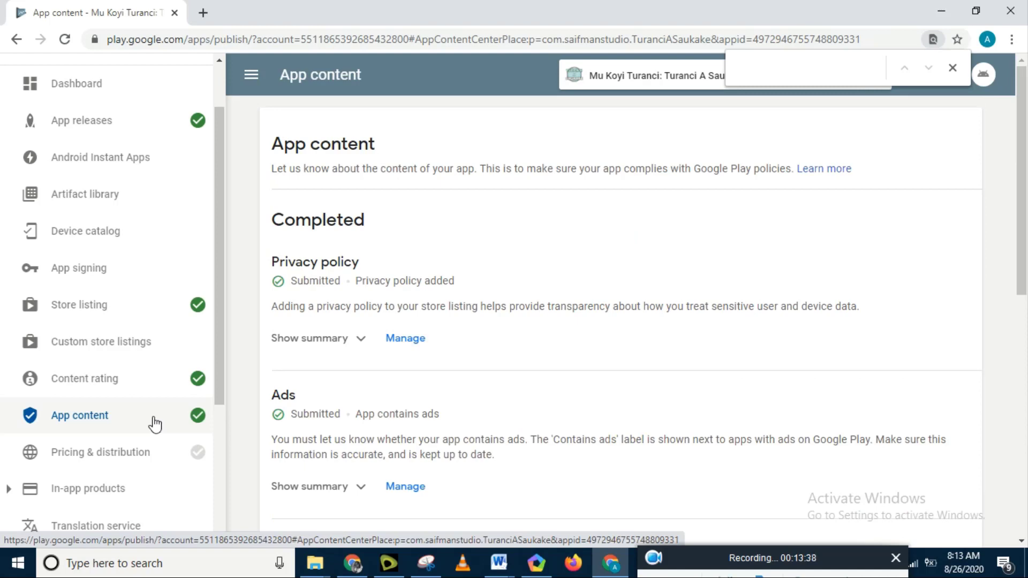
- Open the Pricing & distribution settings and make the app available in all countries
click(132, 457)
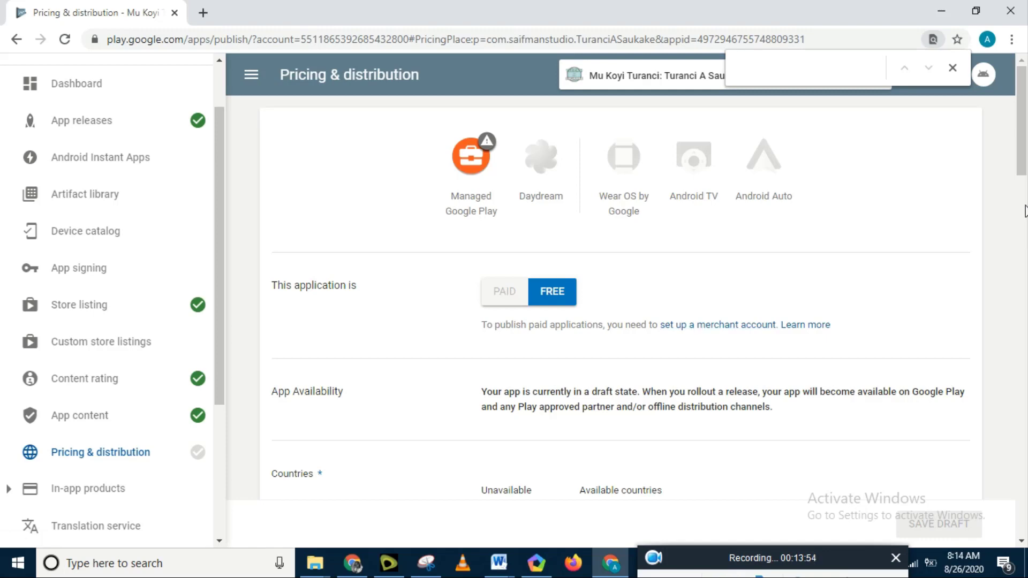
drag(1023, 174, 1026, 257)
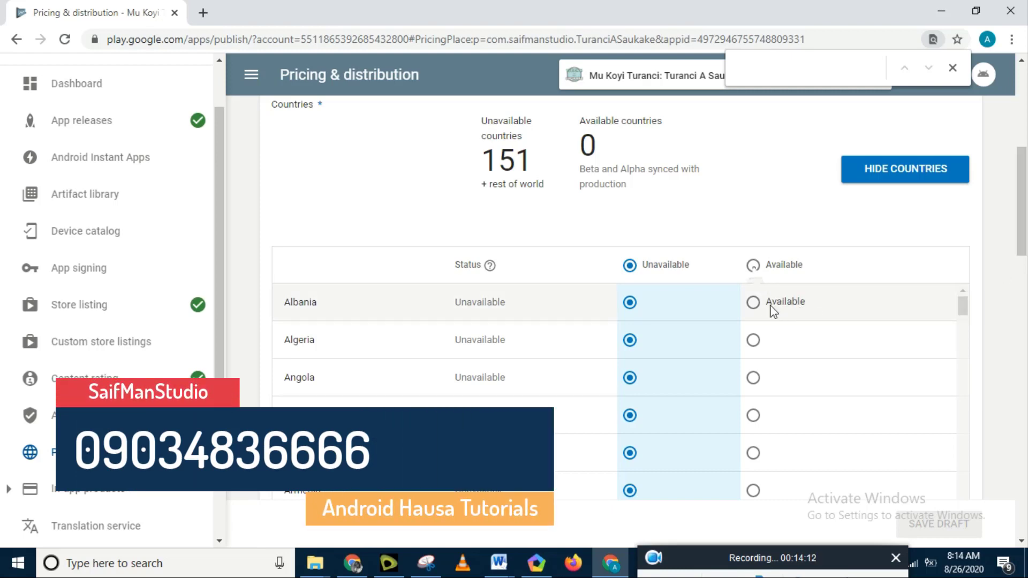
key(space)
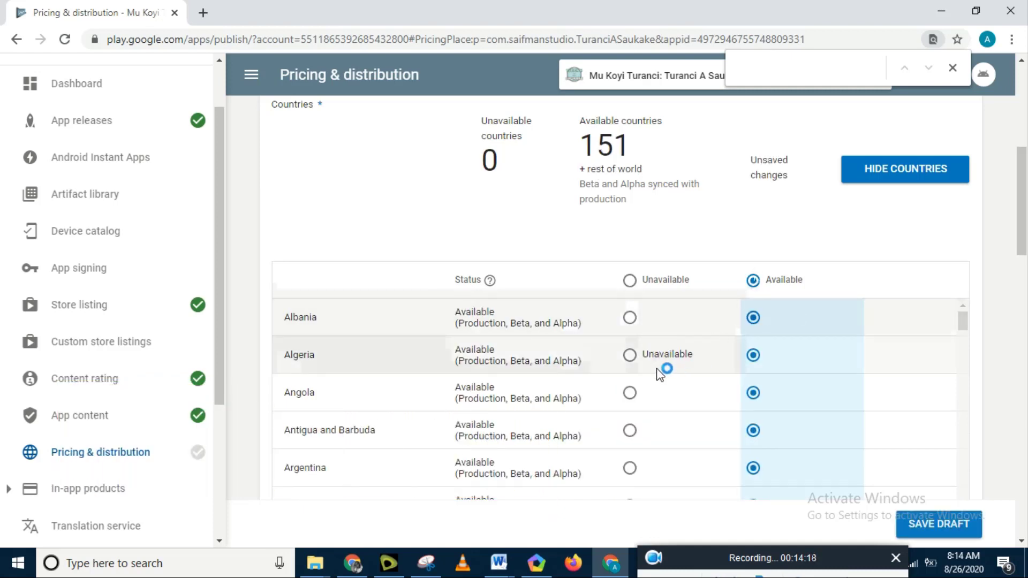
- Try marking Algeria and Albania as unavailable, and set both countries back to available
click(629, 357)
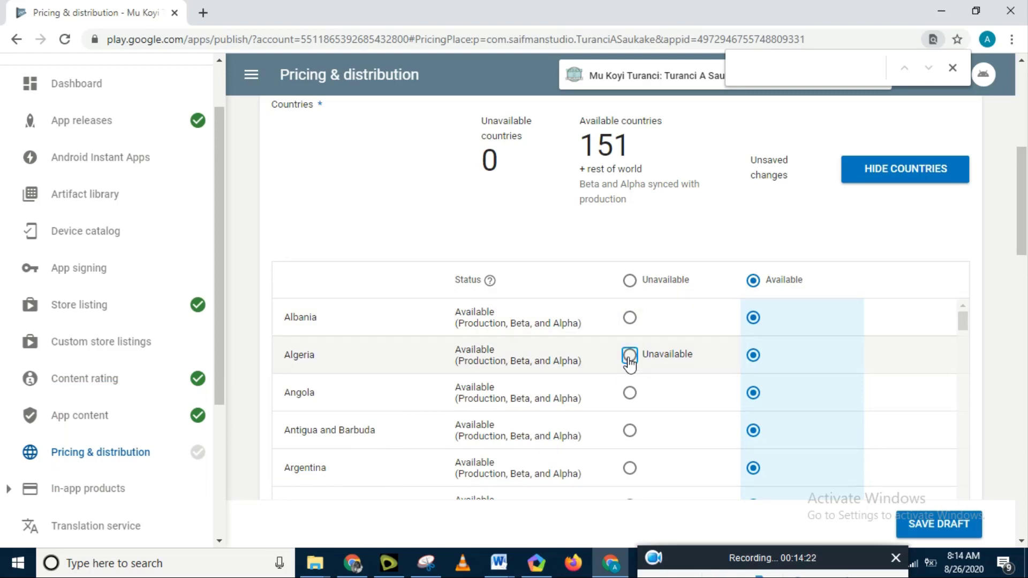
click(630, 319)
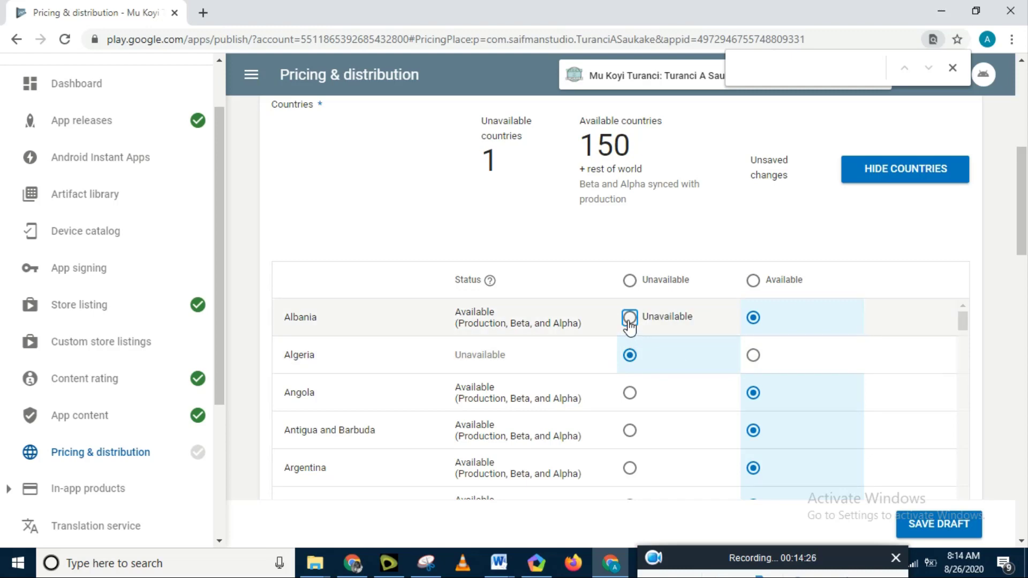
click(754, 320)
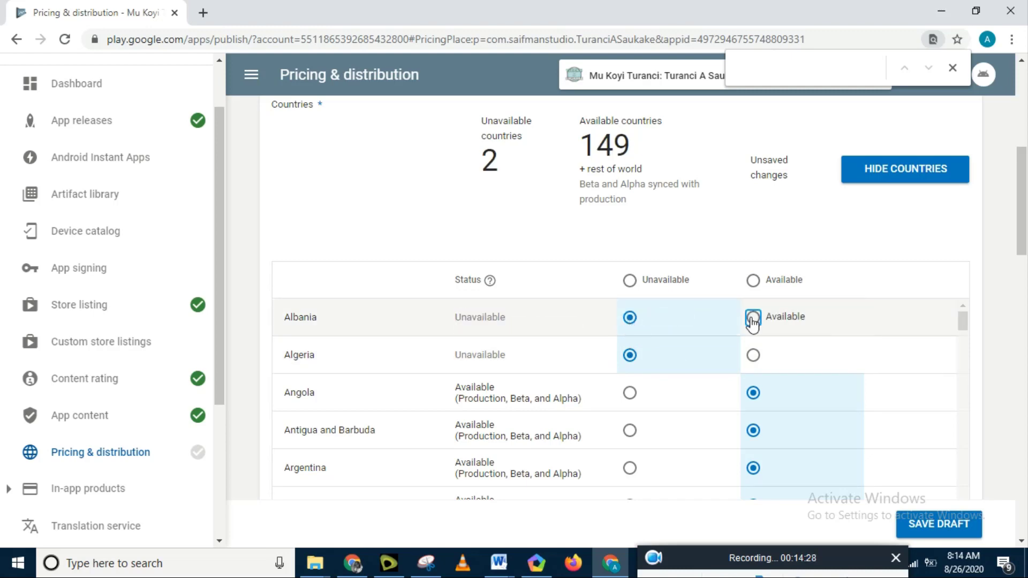
click(754, 355)
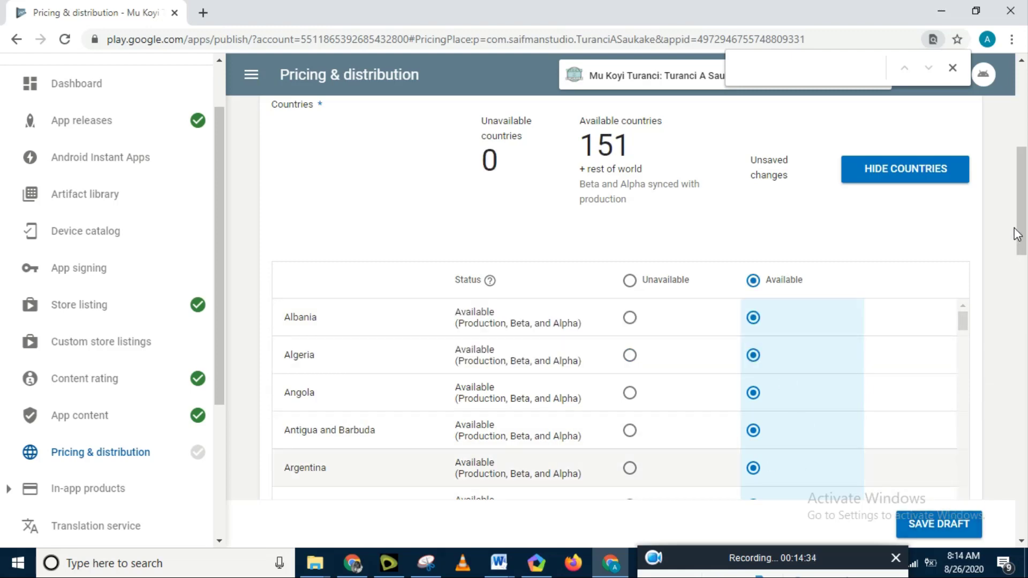
- Give consent to the Content guidelines and US export laws for the app, and save the pricing and distribution draft
drag(1019, 236, 1026, 491)
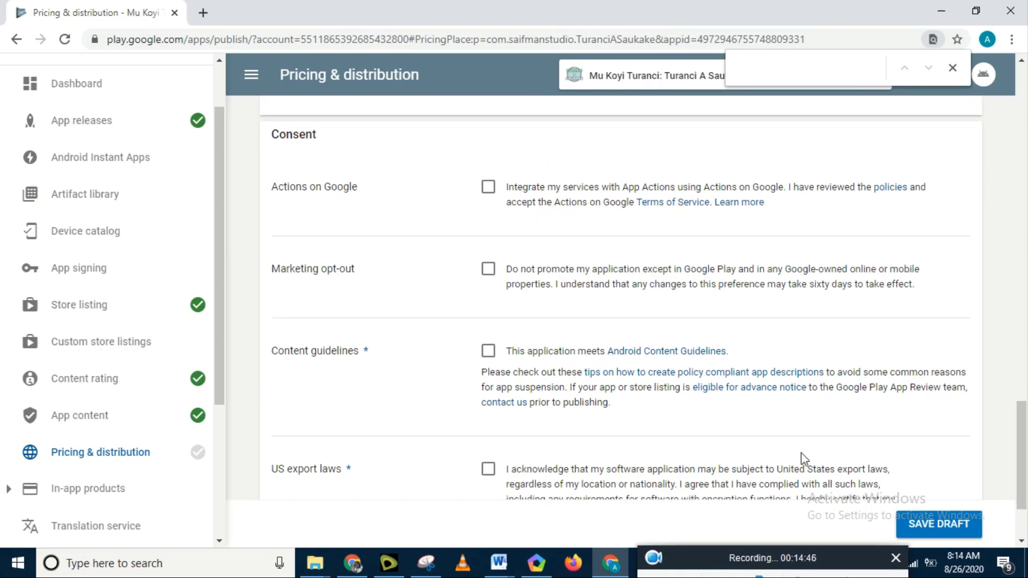
click(488, 351)
click(488, 469)
scroll(1006, 437, down, 3)
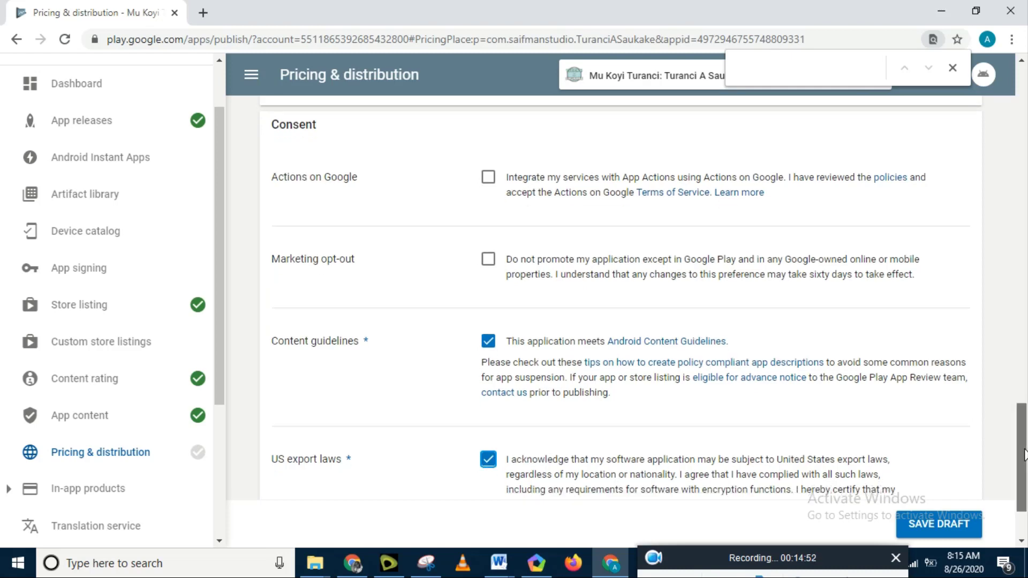
click(944, 520)
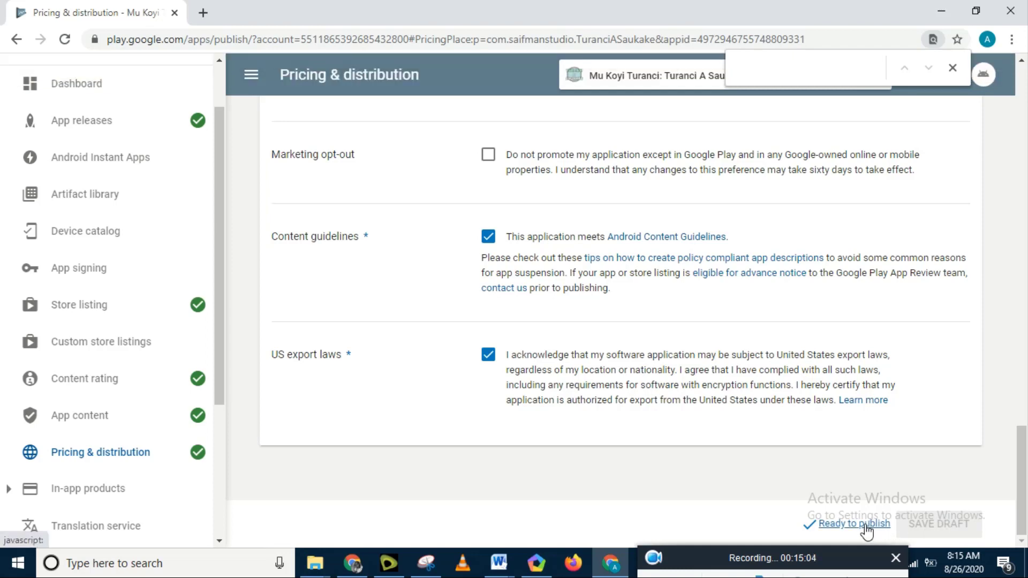
- Go from the ready-to-publish notice to the app releases, open the pending production release for editing, and proceed to its review
click(865, 525)
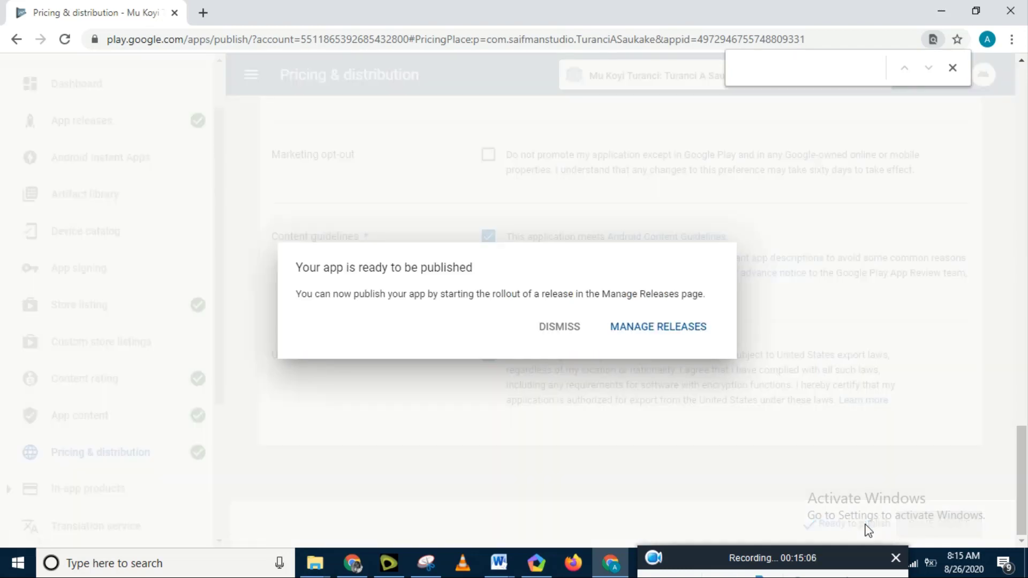
click(671, 331)
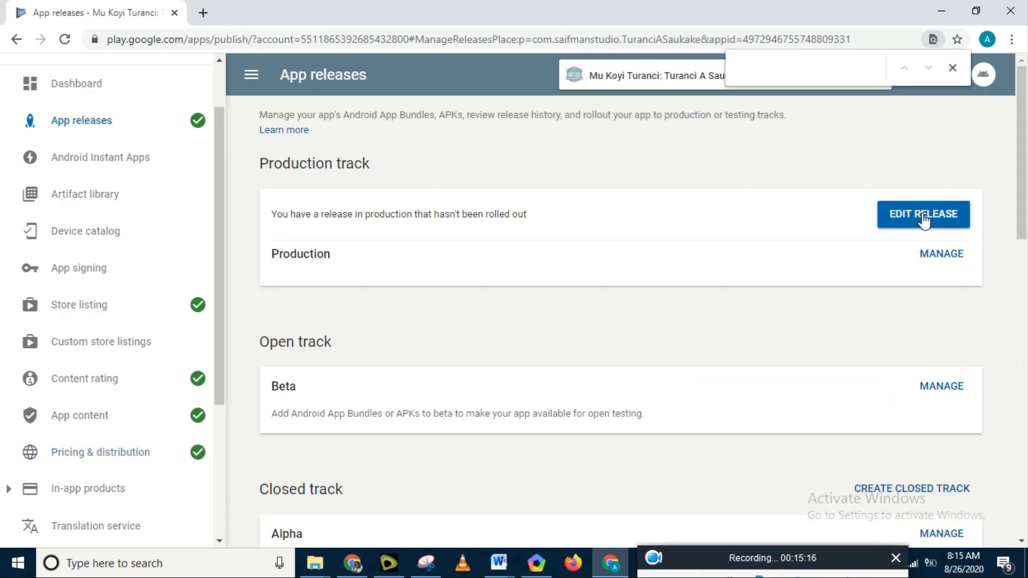
click(926, 220)
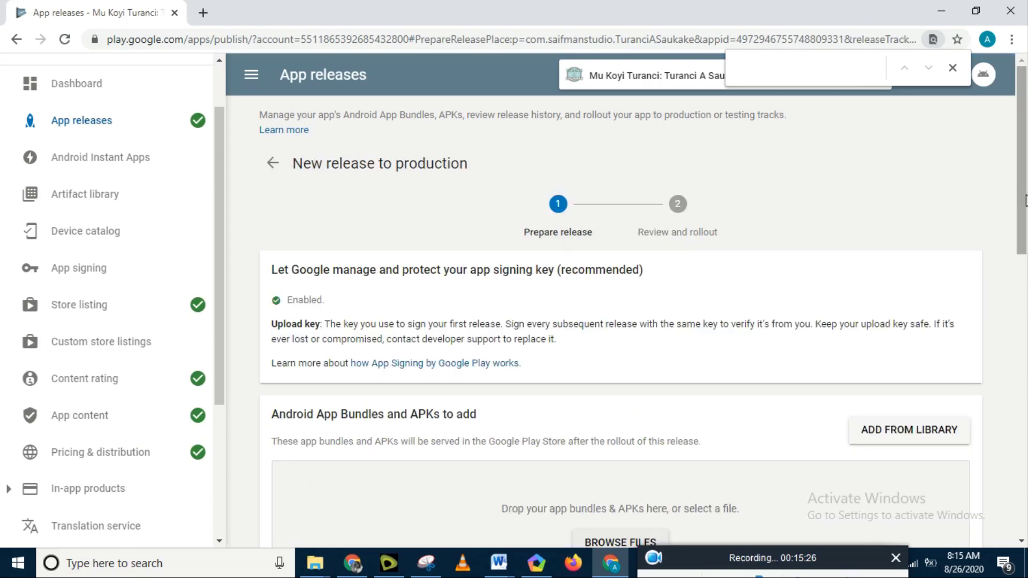
drag(1021, 196, 1027, 485)
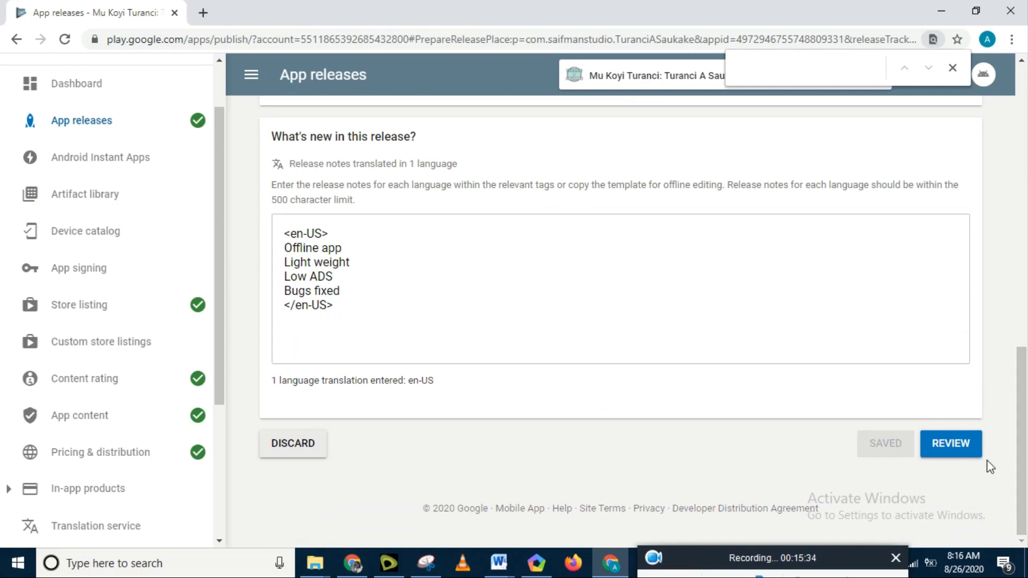
click(954, 447)
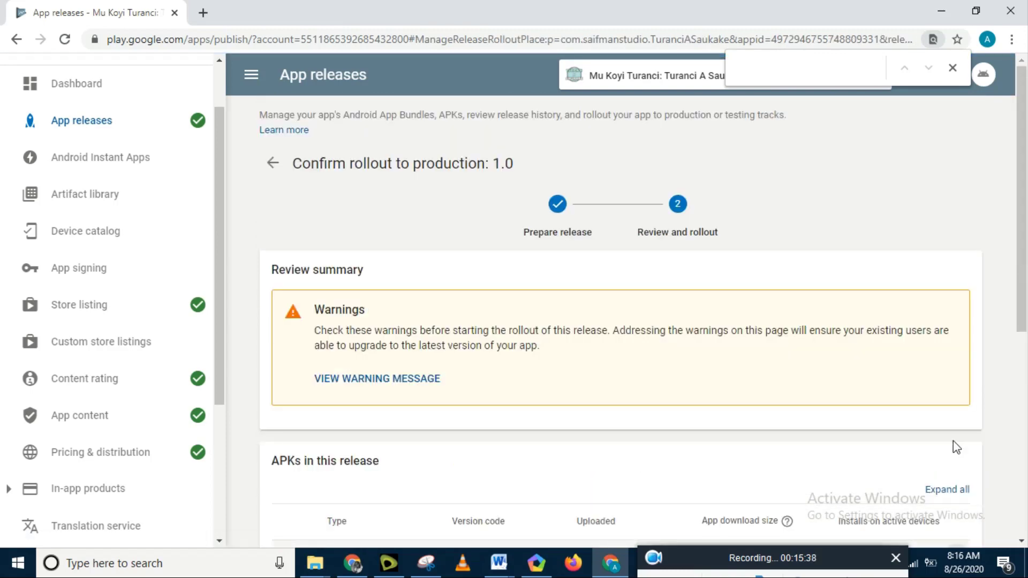
- Start the rollout of release 1.0 to production and confirm making the app available to all Play Store users
scroll(1022, 318, down, 6)
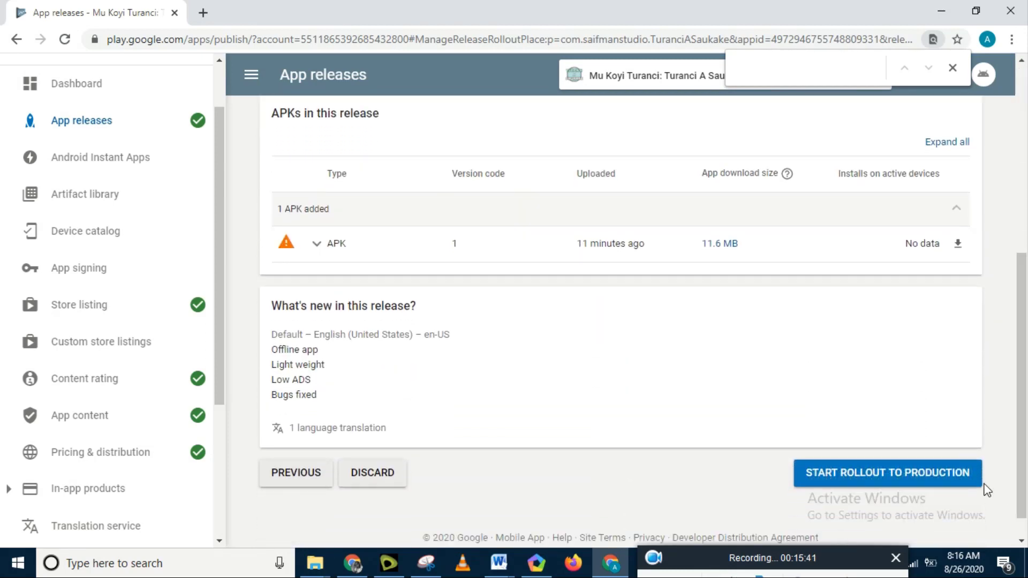
click(923, 474)
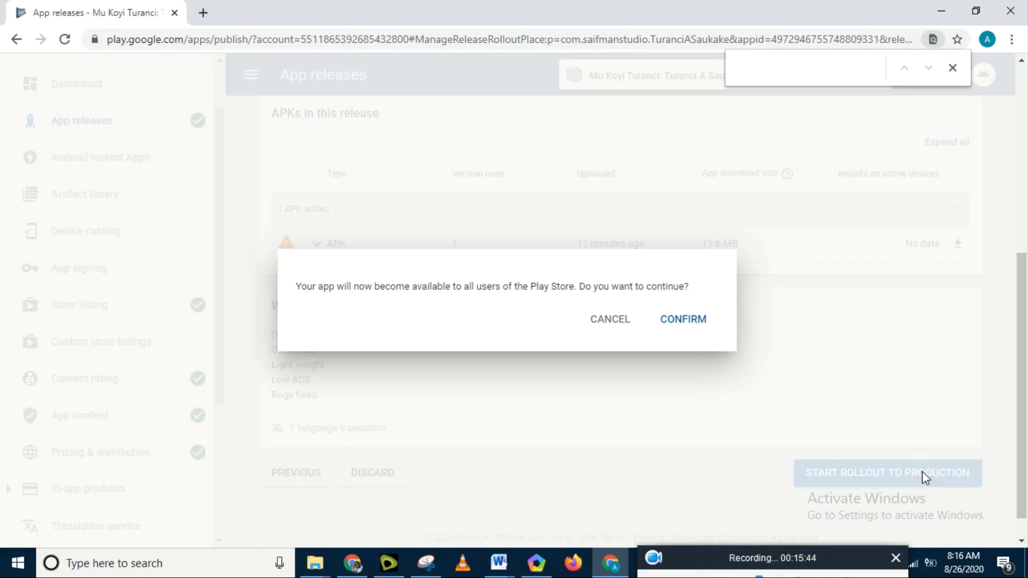
click(683, 331)
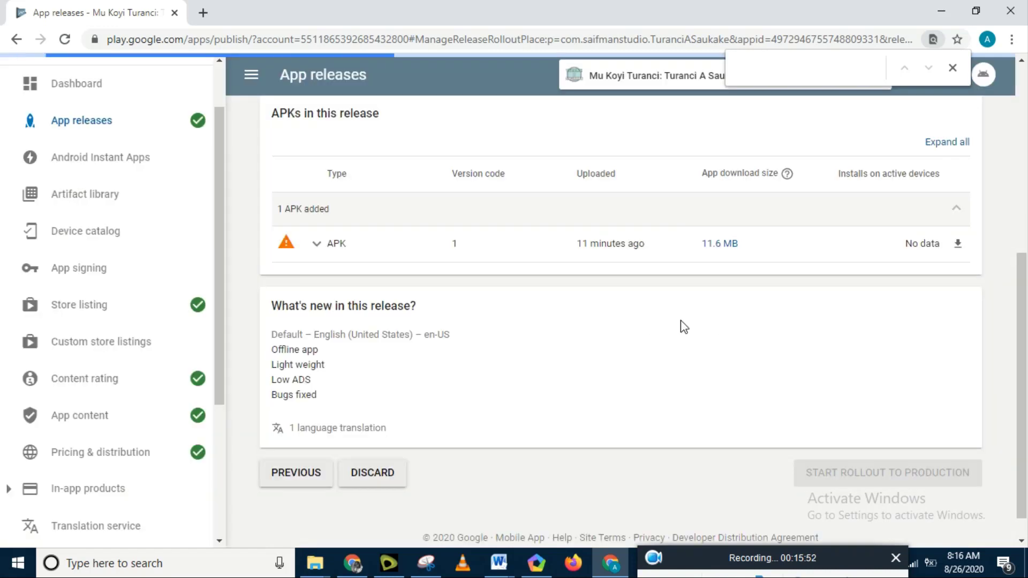